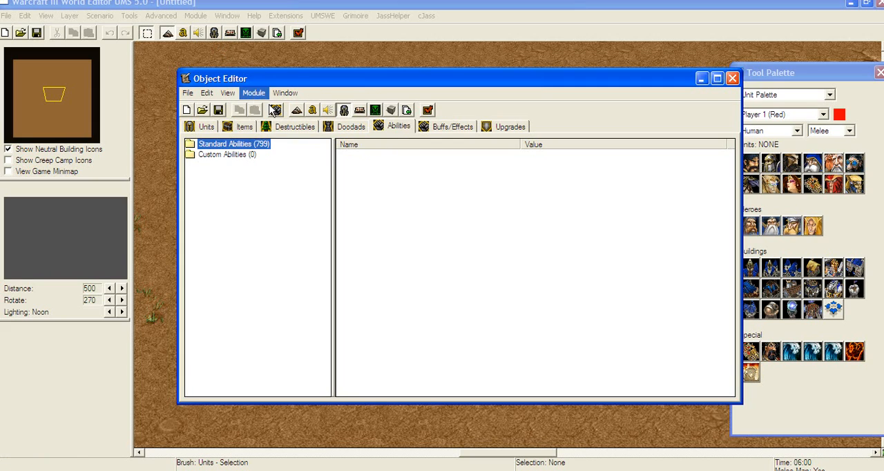
Browse the standard and custom ability categories, including the Human unit abilities.
left_click(392, 129)
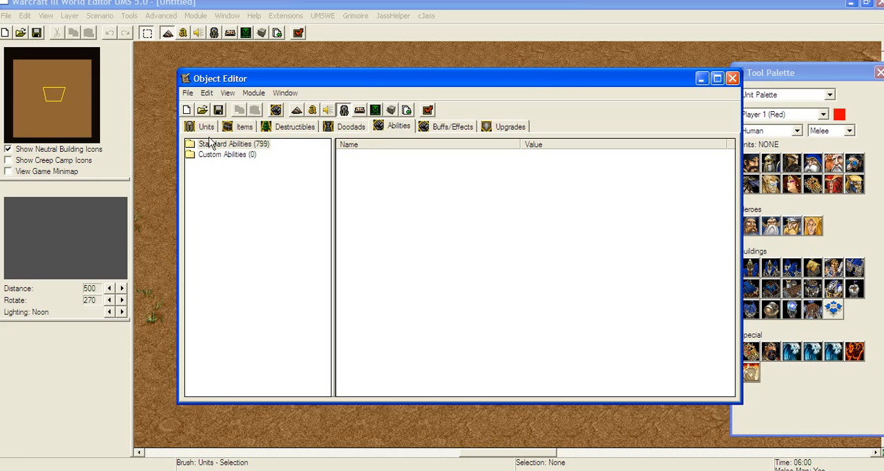
double_click(236, 143)
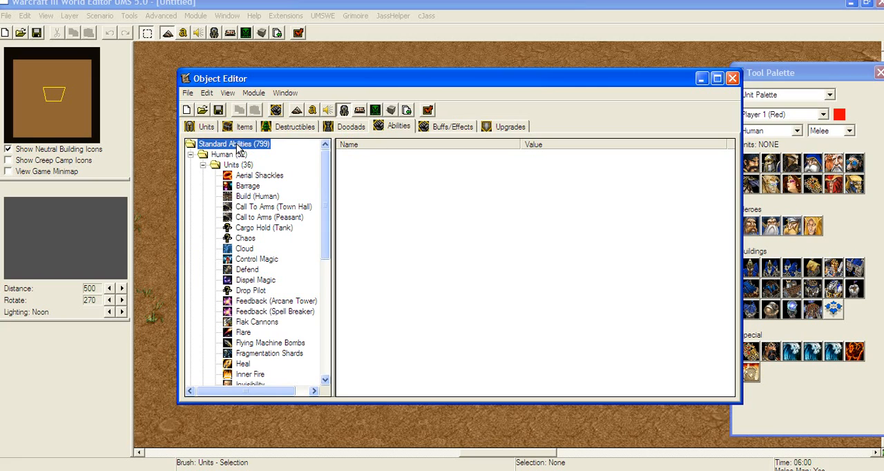
left_click(203, 166)
left_click(191, 155)
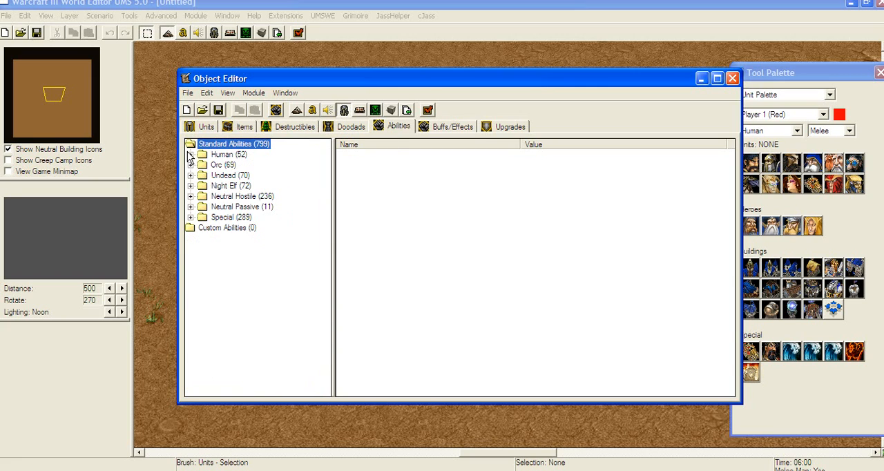
left_click(191, 228)
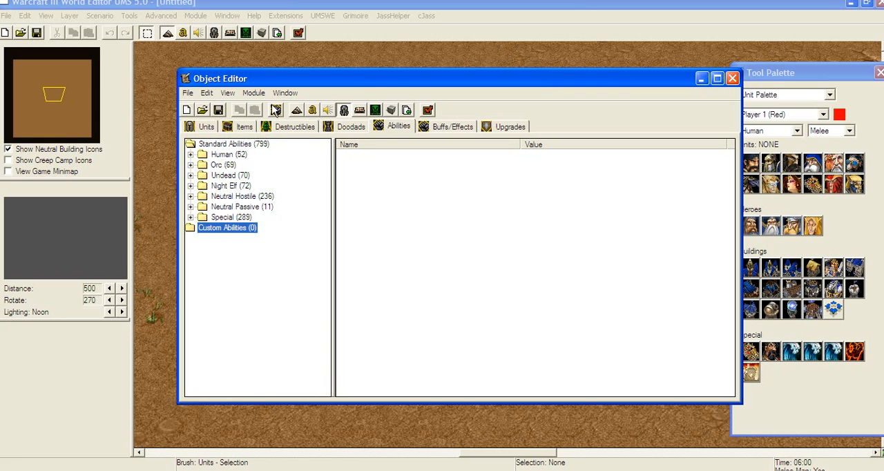
left_click(192, 155)
left_click(203, 165)
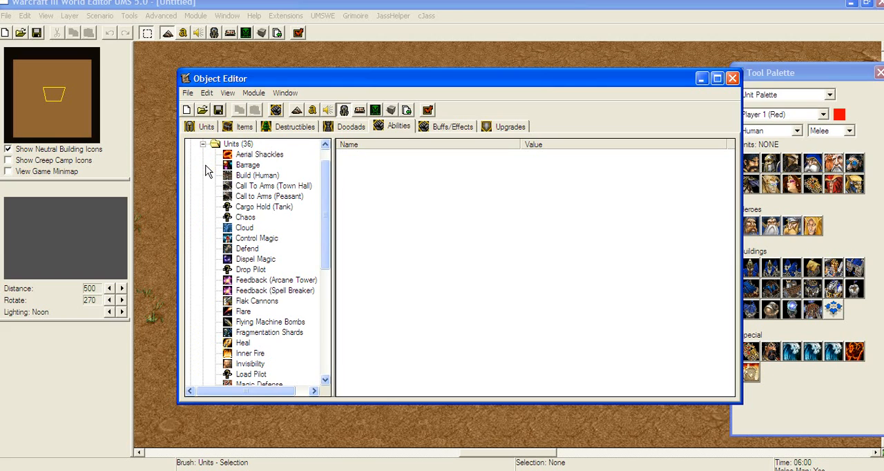
scroll(300, 339, "down", 4)
scroll(299, 328, "up", 5)
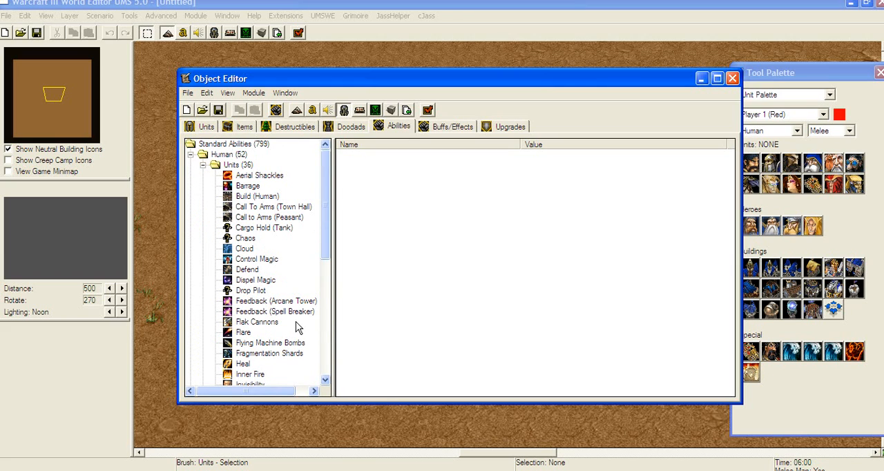
left_click(190, 143)
Start a new custom ability with Hero as the base ability category.
left_click(276, 110)
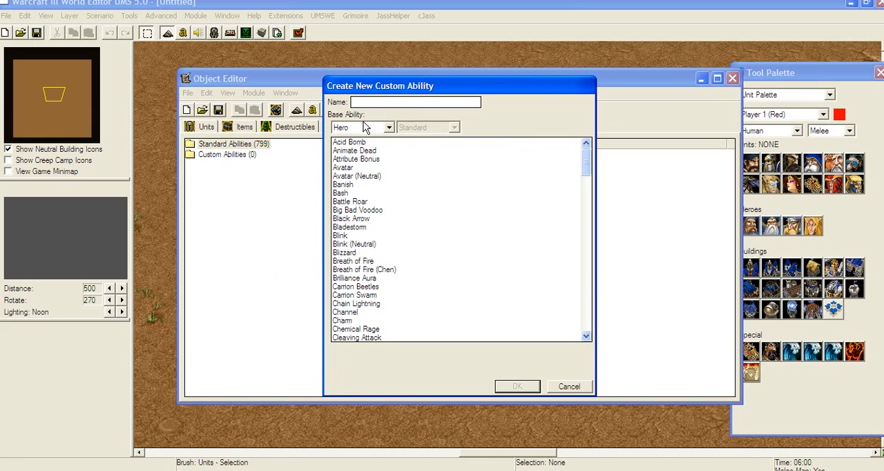
left_click(366, 127)
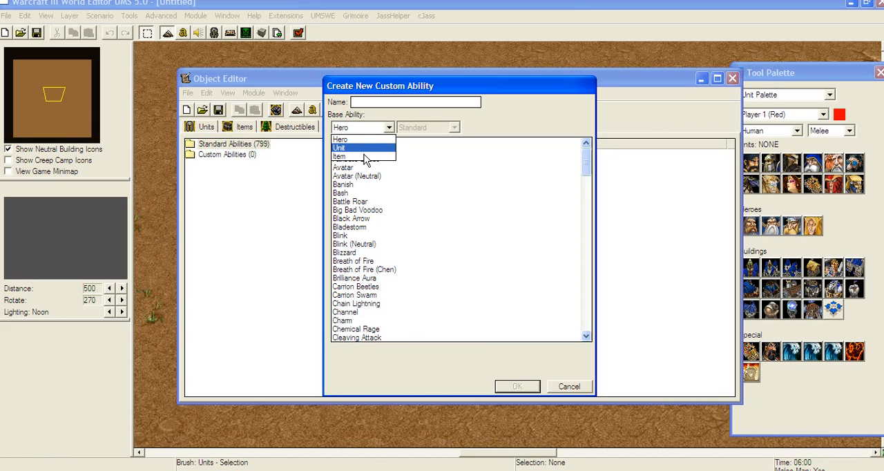
left_click(341, 142)
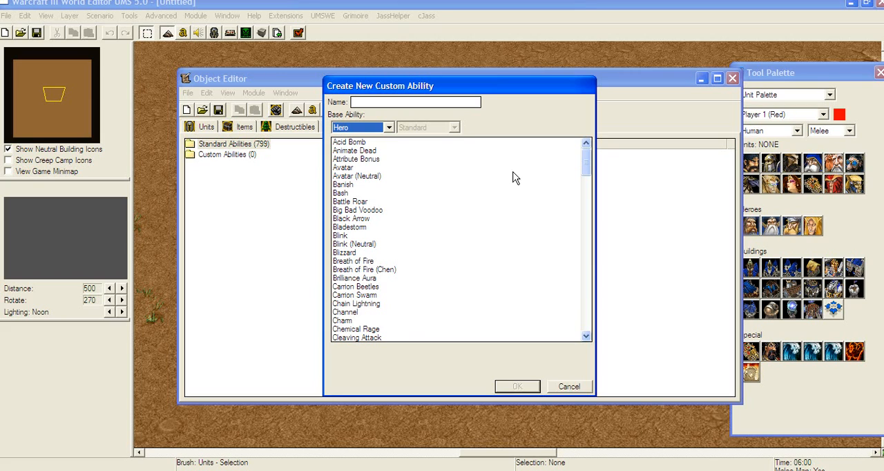
Look through the list of hero base abilities from beginning to end and return to Chain Lightning.
left_click(568, 168)
mouse_move(591, 170)
left_mouse_down()
mouse_move(590, 192)
mouse_move(586, 171)
left_mouse_up()
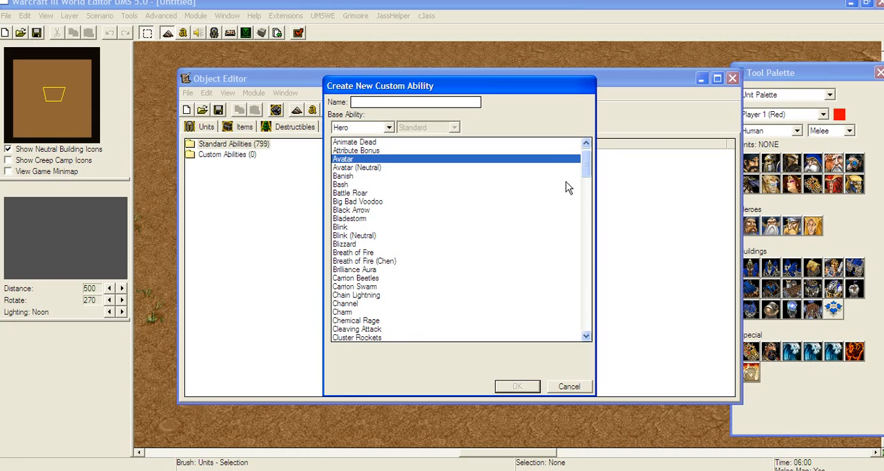
left_click_drag(584, 166, 589, 179)
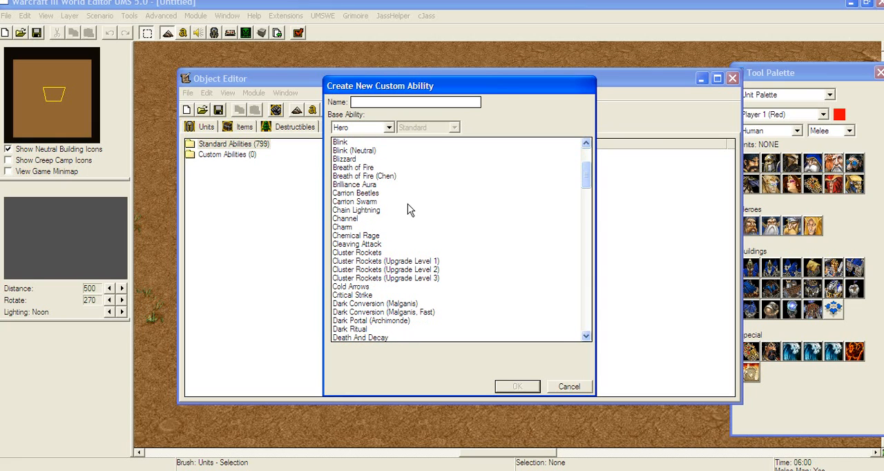
left_click(379, 211)
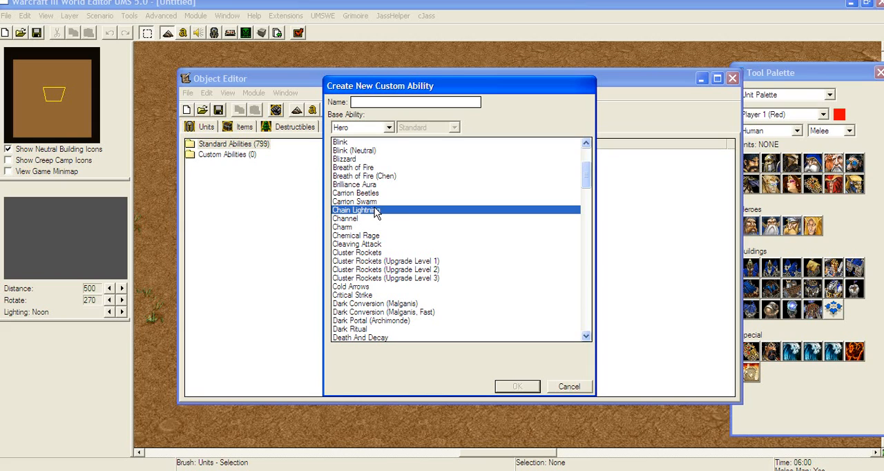
scroll(507, 158, "down", 12)
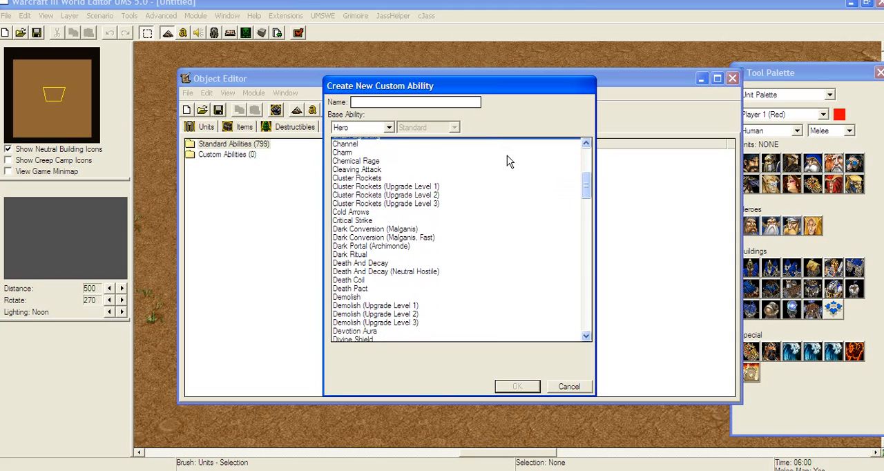
scroll(536, 203, "down", 7)
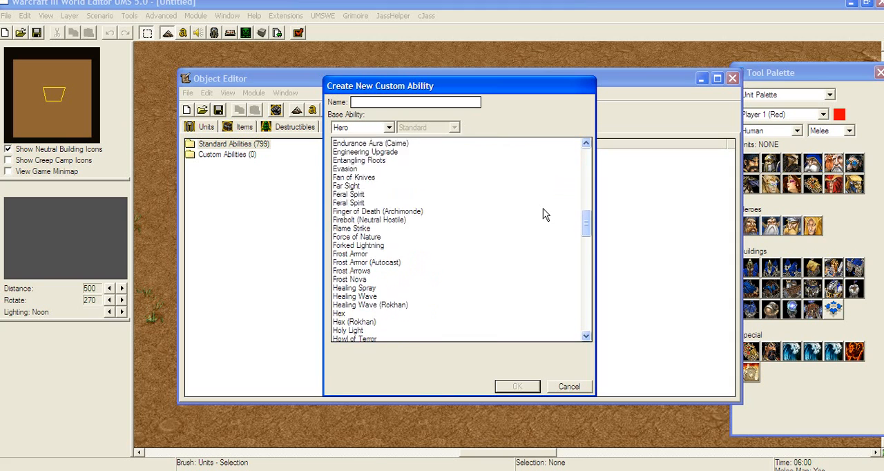
left_click_drag(590, 243, 607, 322)
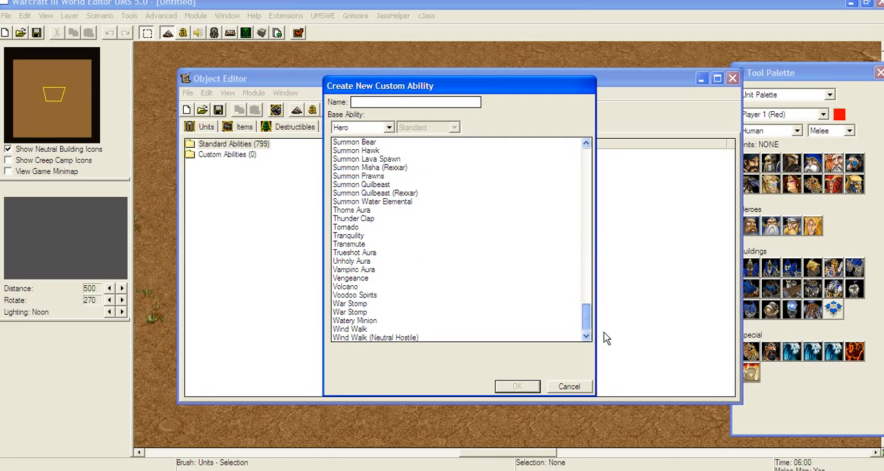
left_click_drag(587, 318, 570, 177)
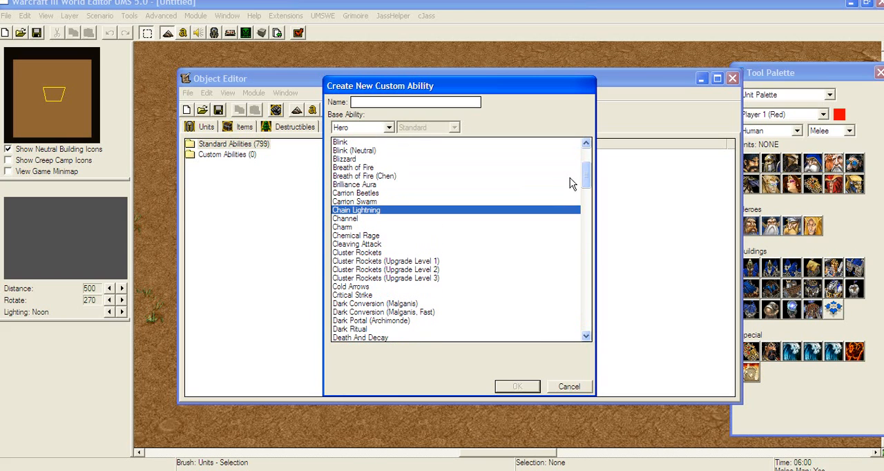
Create the custom ability with Channel as its base and the name Fireblast.
left_click(384, 219)
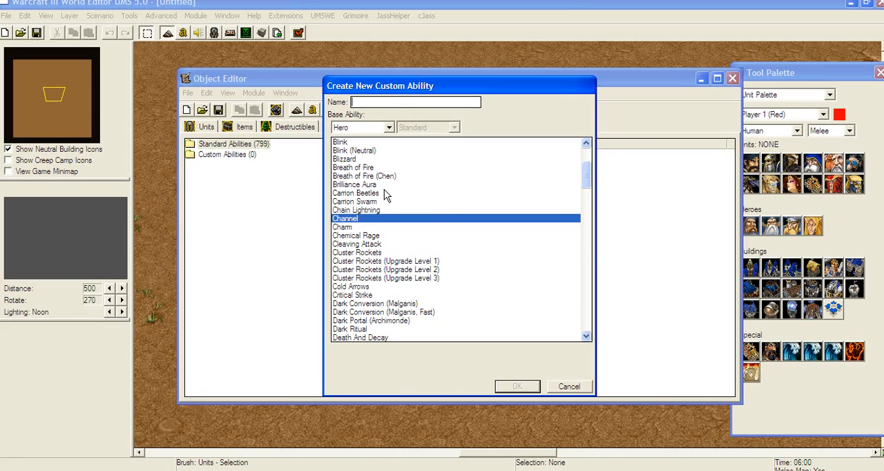
type("Firen")
type("st")
key("Return")
key("Return")
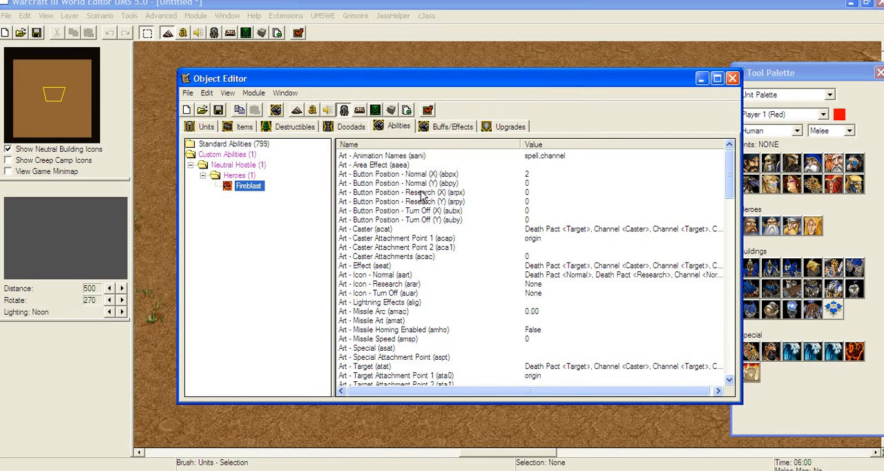
Enlarge and reposition the Object Editor window, and select Fireblast's Art - Animation Names field.
left_click(420, 192)
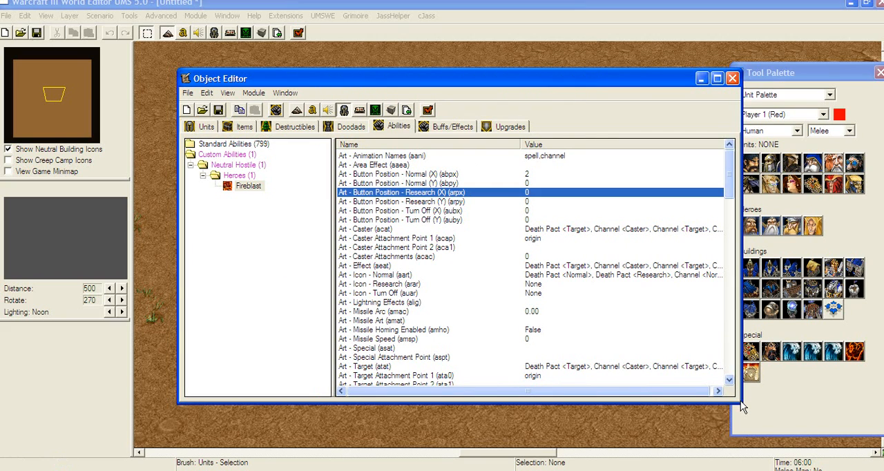
left_click_drag(741, 401, 823, 465)
left_click_drag(542, 80, 505, 38)
left_click(504, 90)
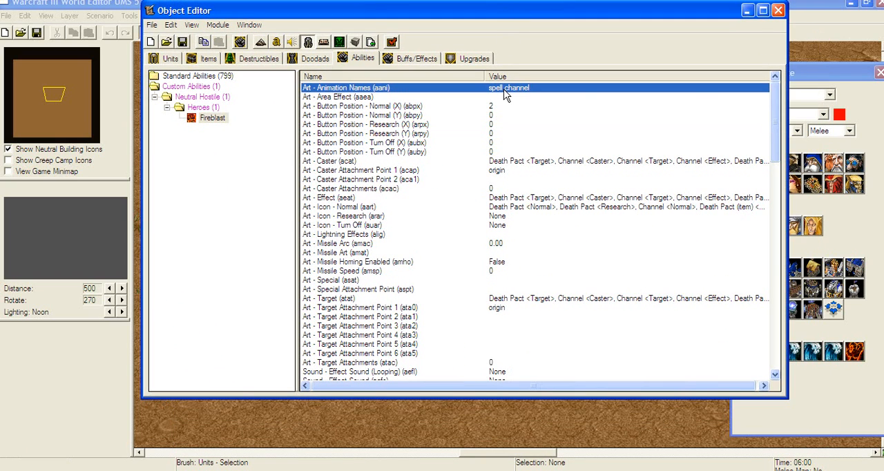
Place a Human Blood Mage hero for Player 1 (Red) on the map and select it.
left_click(813, 228)
left_click(673, 243)
right_click(675, 244)
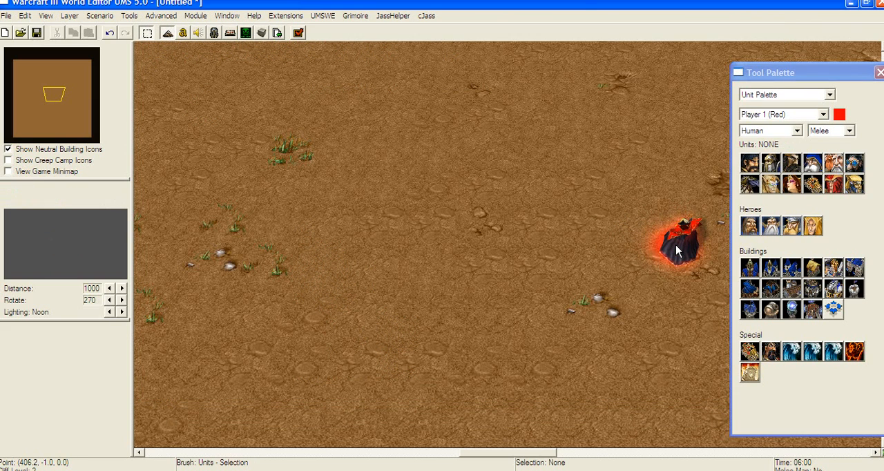
left_click(675, 245)
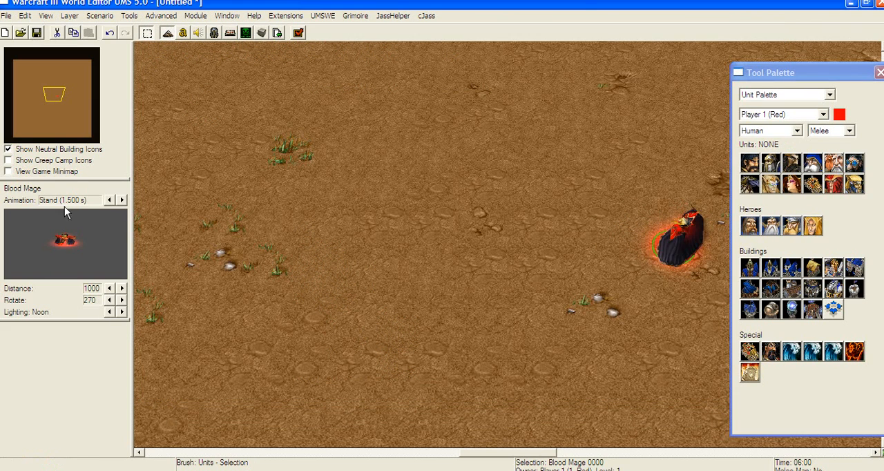
Preview the Blood Mage's animations one after another up to Spell Channel.
left_click(122, 199)
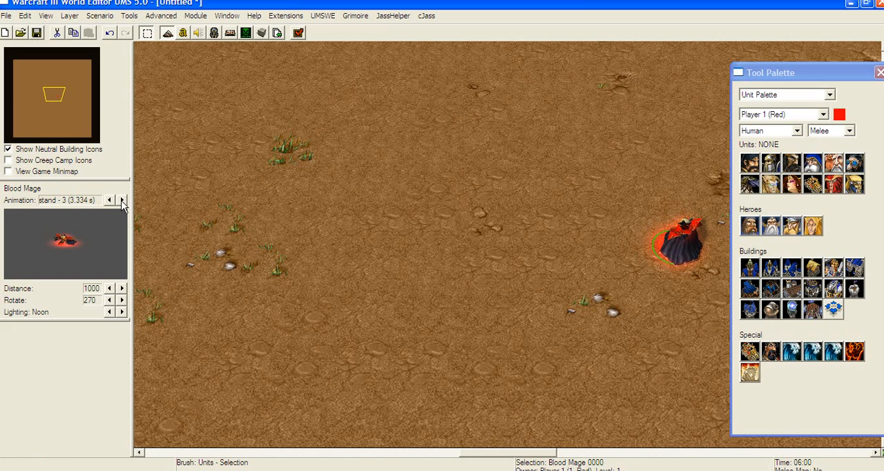
left_click(121, 200)
left_click(121, 200)
left_click(122, 199)
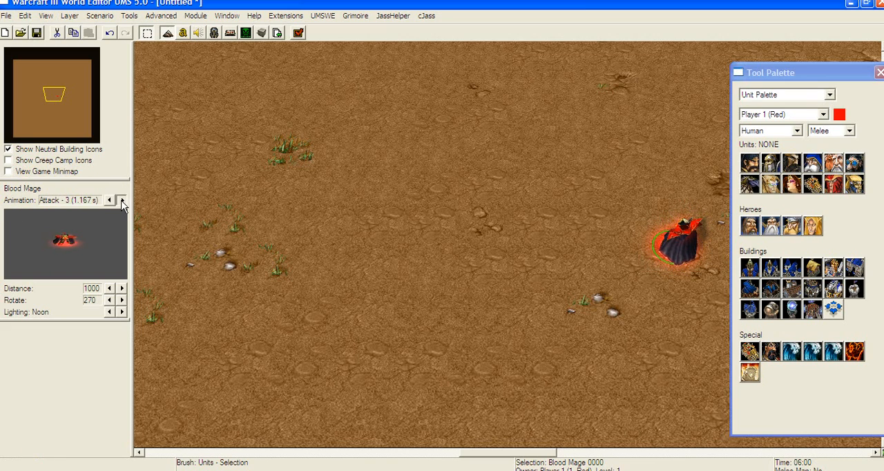
left_click(122, 199)
left_click(121, 200)
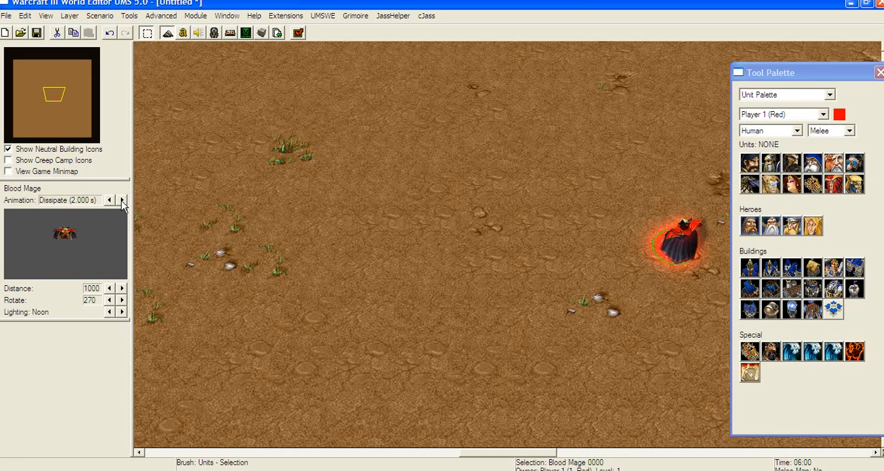
left_click(122, 199)
left_click(121, 200)
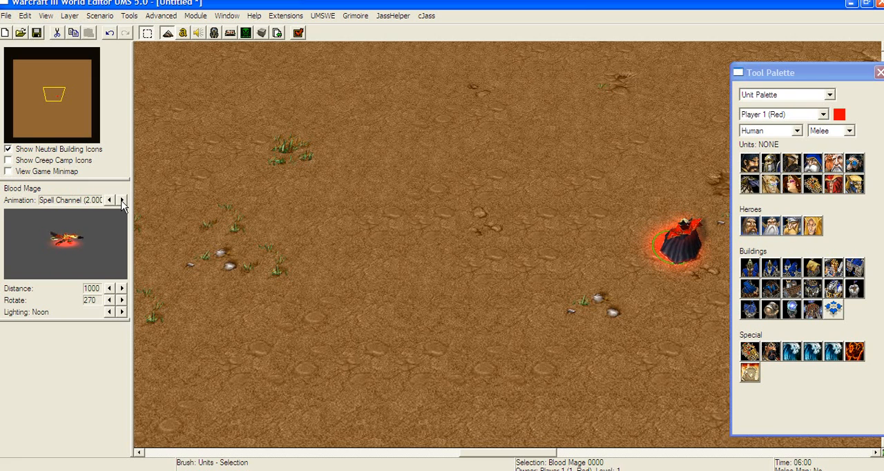
Return to Fireblast's Animation Names field in the Object Editor and preview the Blood Mage's Spell animation.
key("F6")
left_click(375, 97)
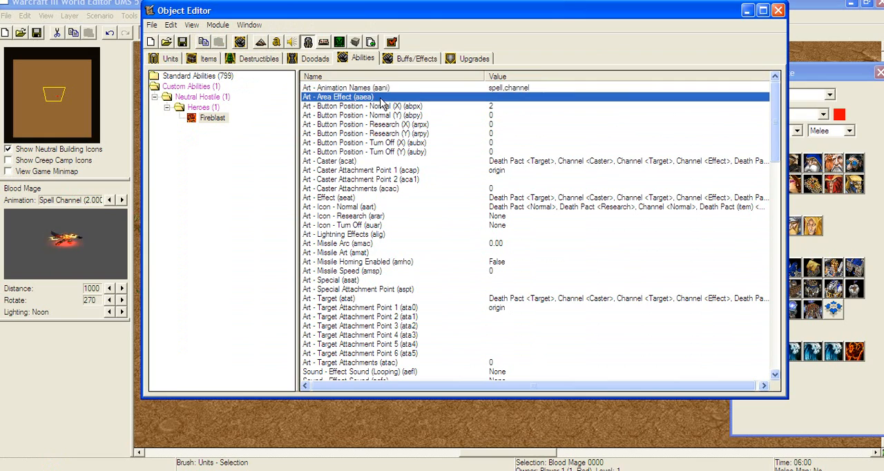
left_click(365, 90)
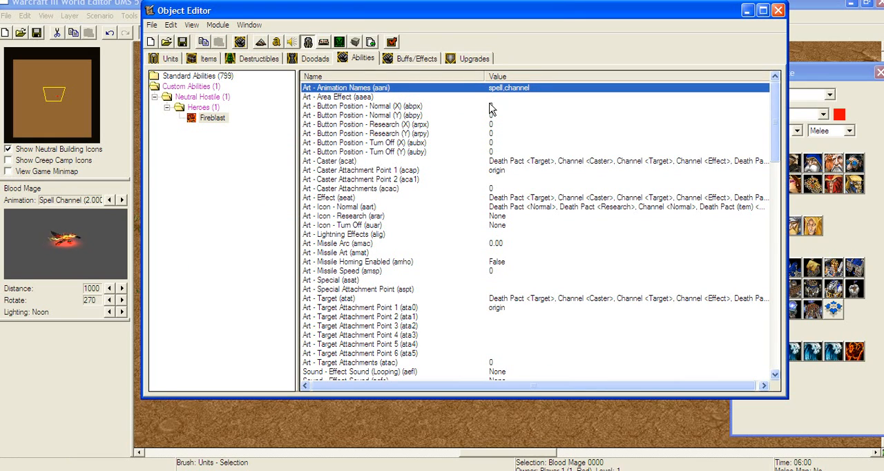
left_click(107, 200)
left_click(107, 200)
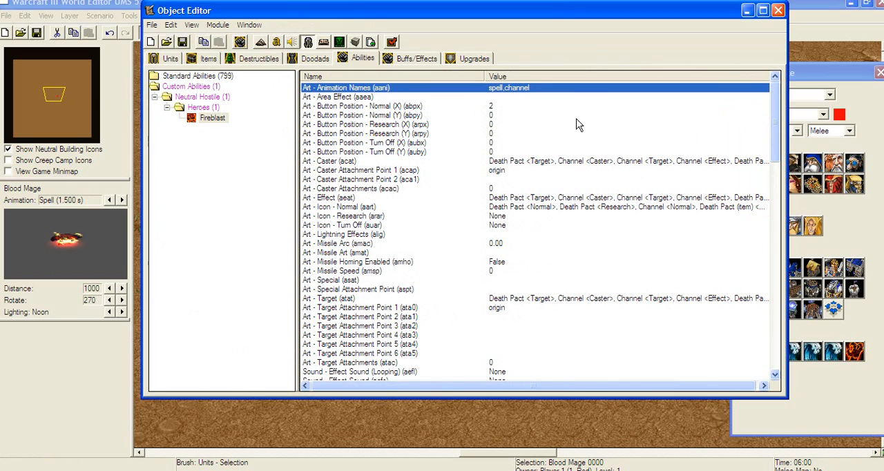
Delete the "channel" string from Fireblast's Art - Animation Names, leaving only "spell".
double_click(564, 88)
left_click(401, 150)
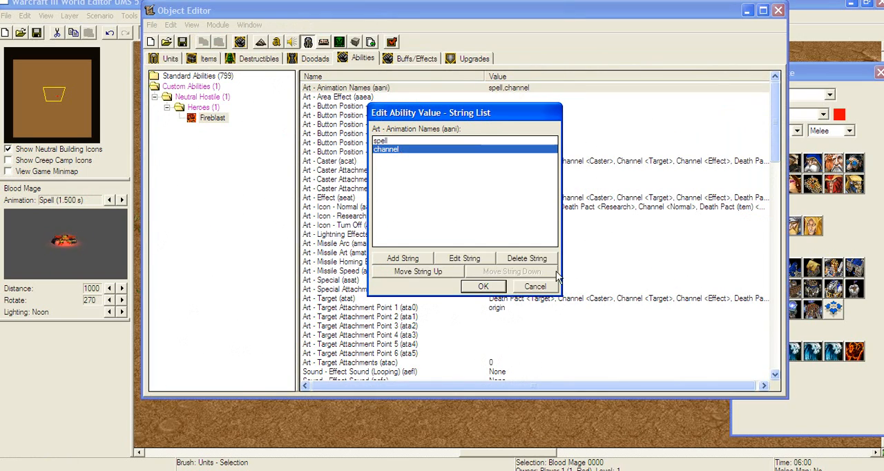
left_click(527, 258)
left_click(483, 286)
Set Fireblast's Art - Button Position - Normal (Y) to 2.
left_click(501, 126)
left_click(500, 109)
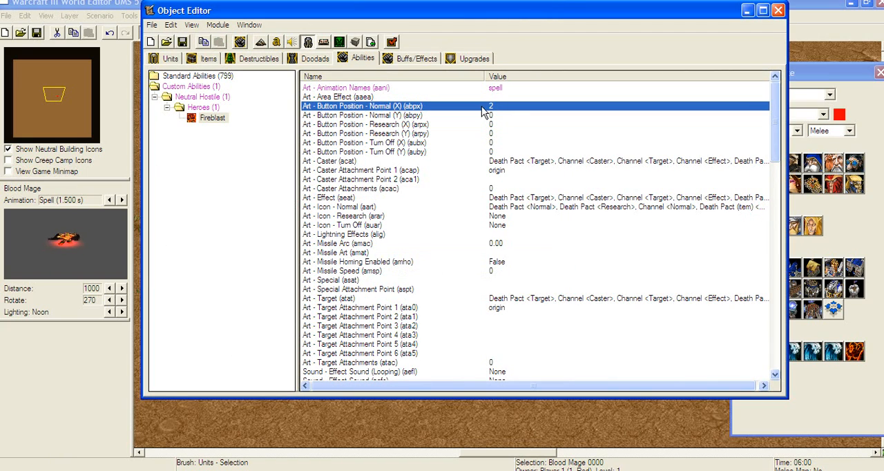
left_click(368, 114)
left_click(361, 108)
left_click(365, 115)
left_click(360, 108)
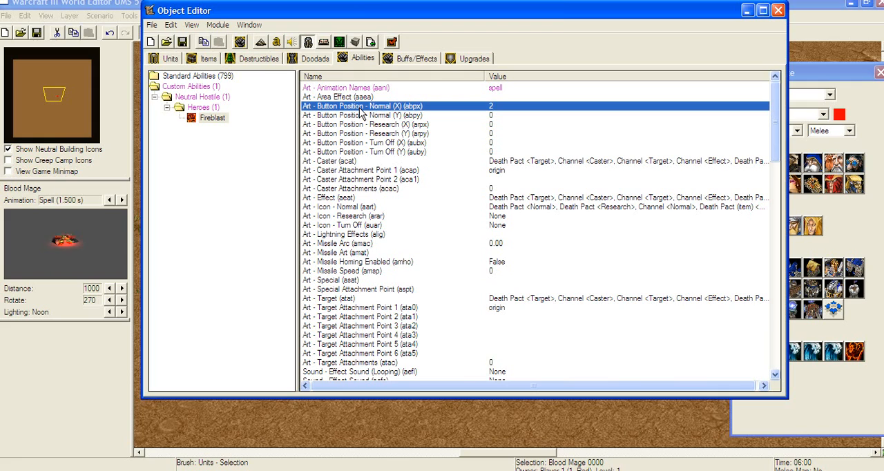
left_click(390, 114)
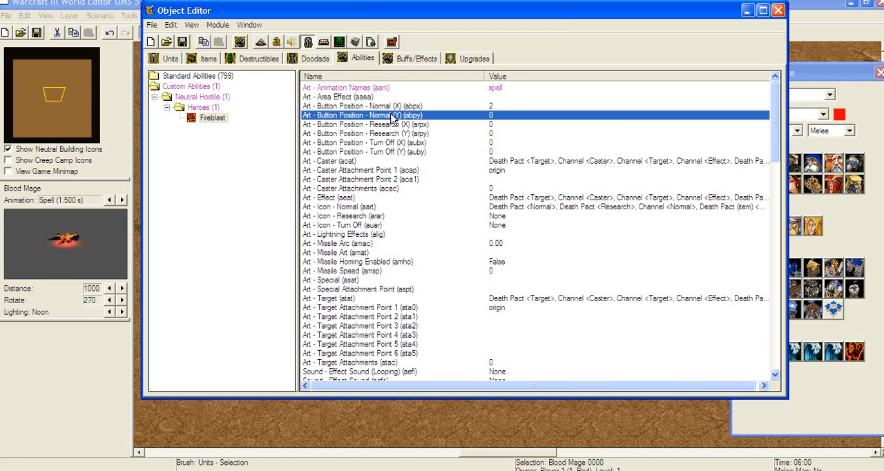
double_click(393, 118)
key("Return")
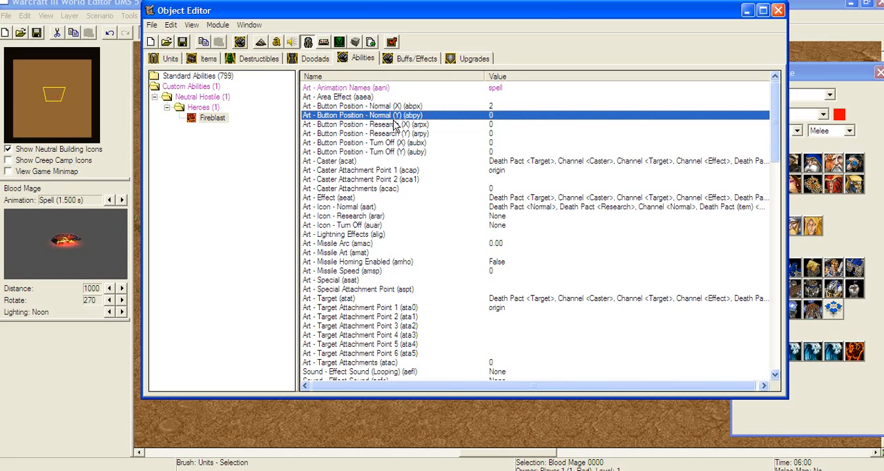
double_click(394, 119)
type("2")
key("Return")
left_click(537, 107)
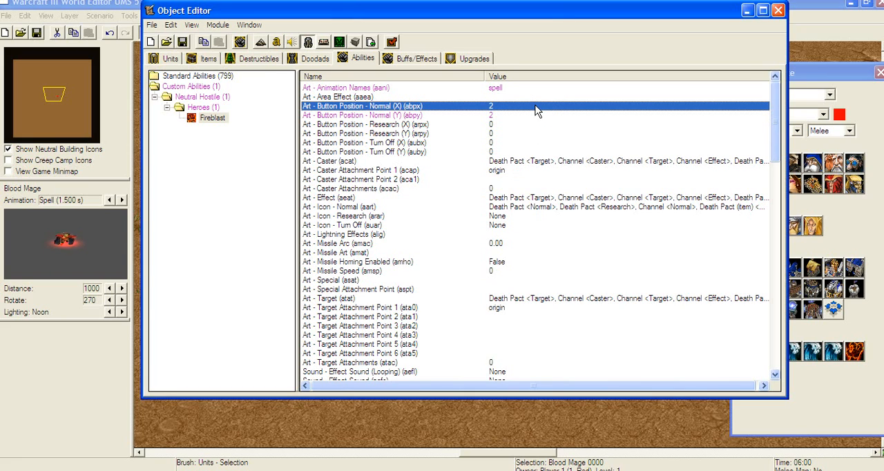
Set Fireblast's Art - Button Position - Normal (X) to 0.
left_click(534, 125)
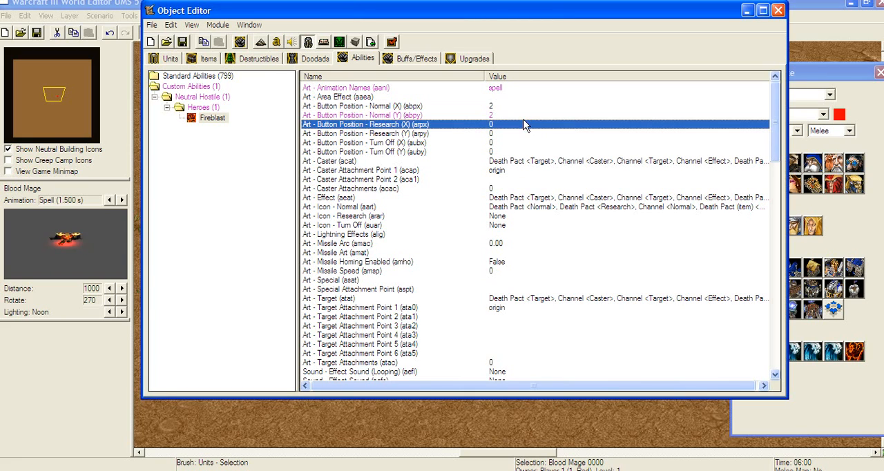
left_click(516, 115)
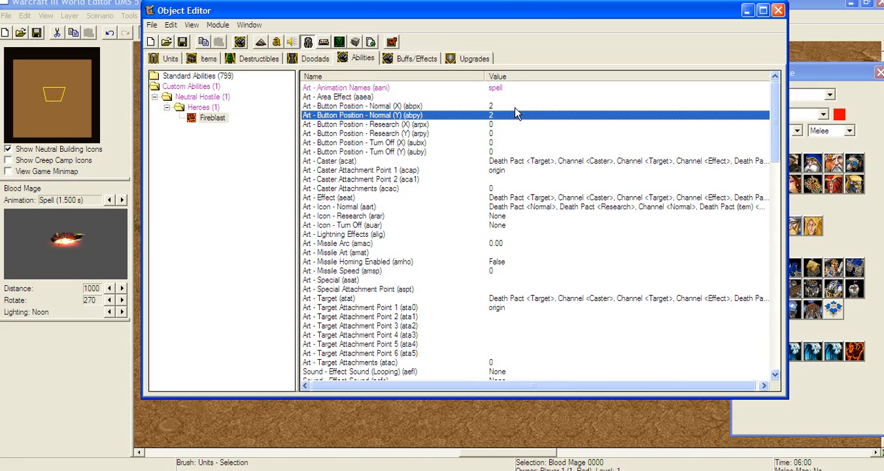
left_click(515, 108)
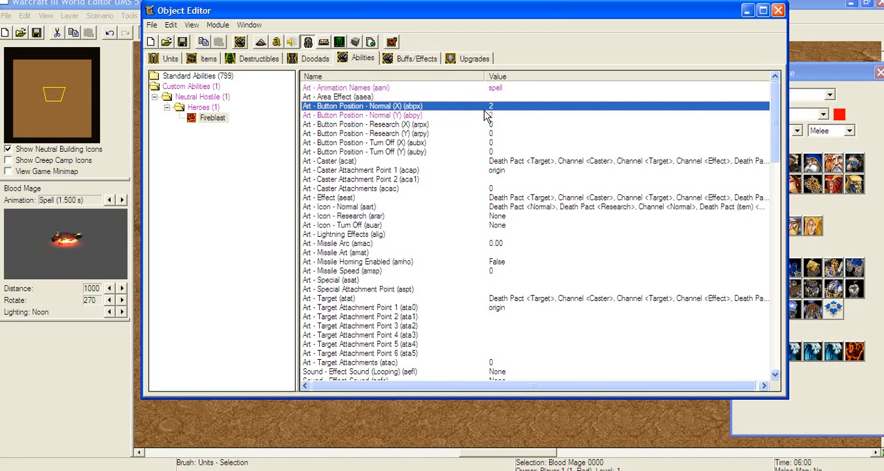
left_click(475, 114)
left_click(470, 108)
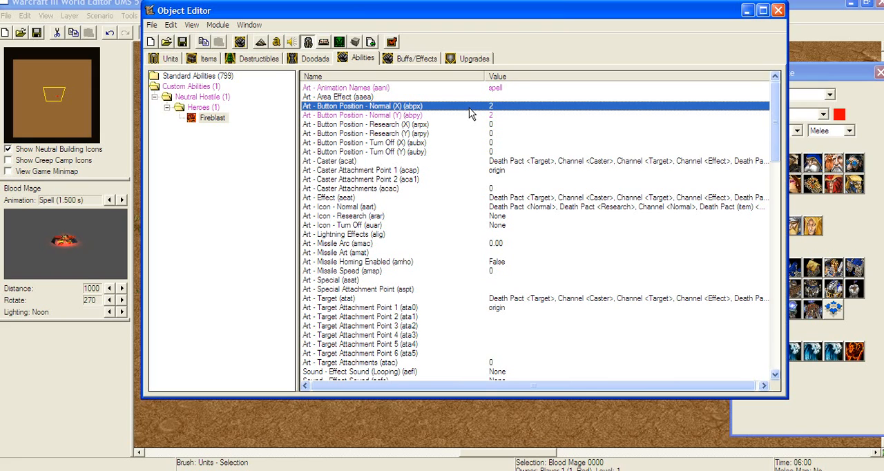
double_click(470, 108)
type("0")
key("Return")
left_click(486, 134)
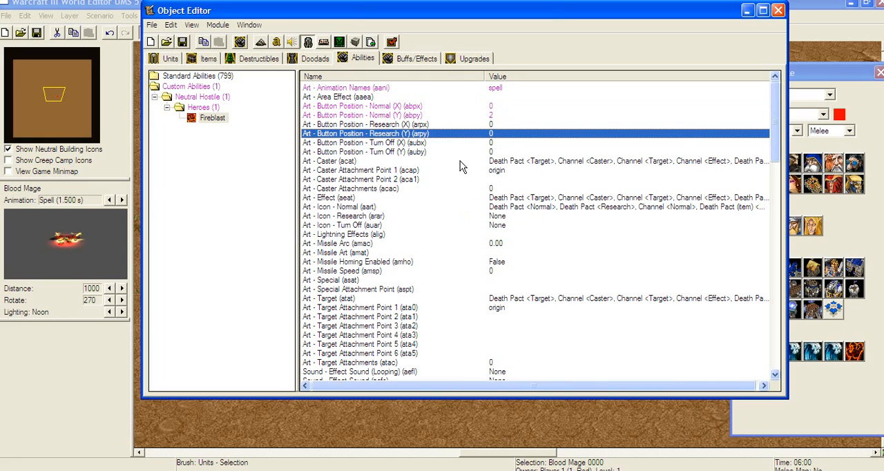
Set Fireblast's Art - Caster model to the Abilities preset Ancestral Spirit <Caster>.
left_click(518, 163)
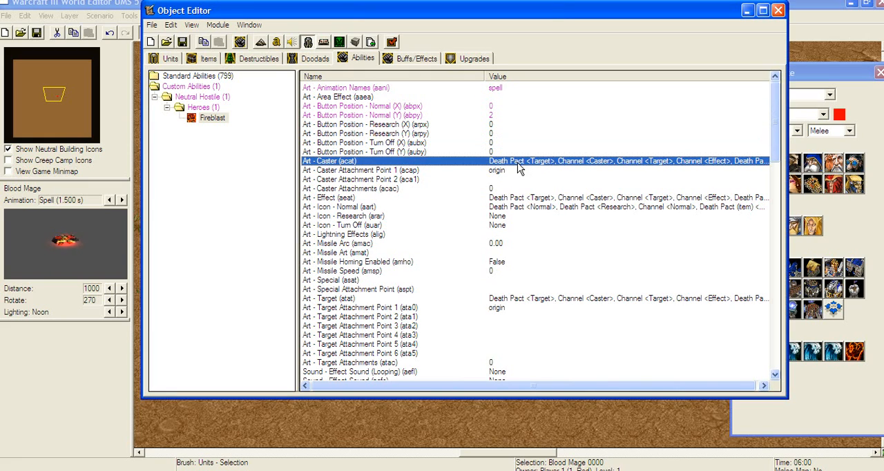
double_click(517, 163)
left_click(484, 140)
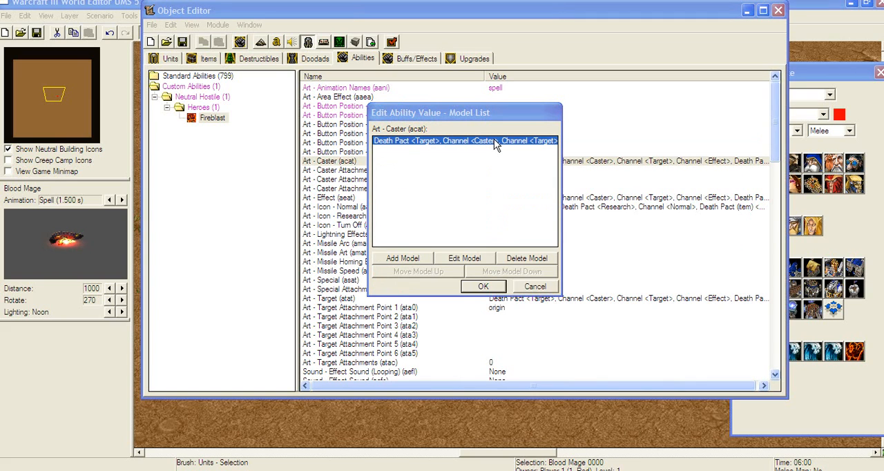
double_click(493, 139)
double_click(446, 190)
key("a")
key("a")
key("a")
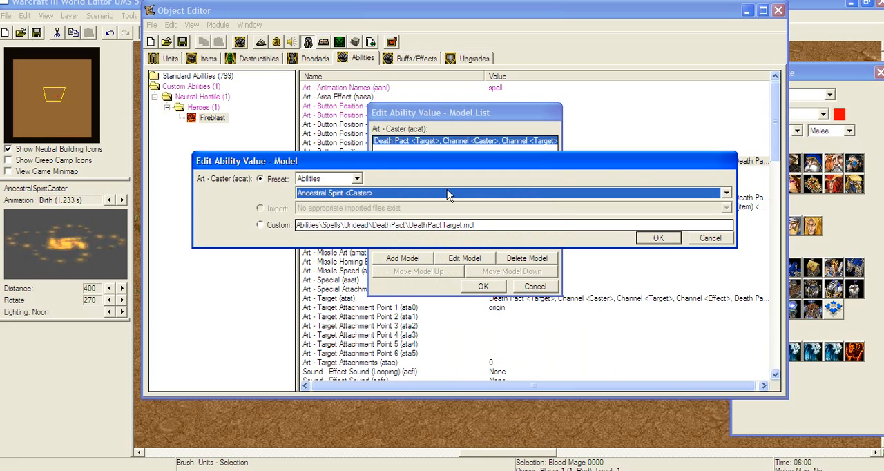
key("Return")
left_click(484, 287)
Delete the Death Pact/Channel model from Fireblast's Art - Effect, leaving its model list empty.
double_click(496, 199)
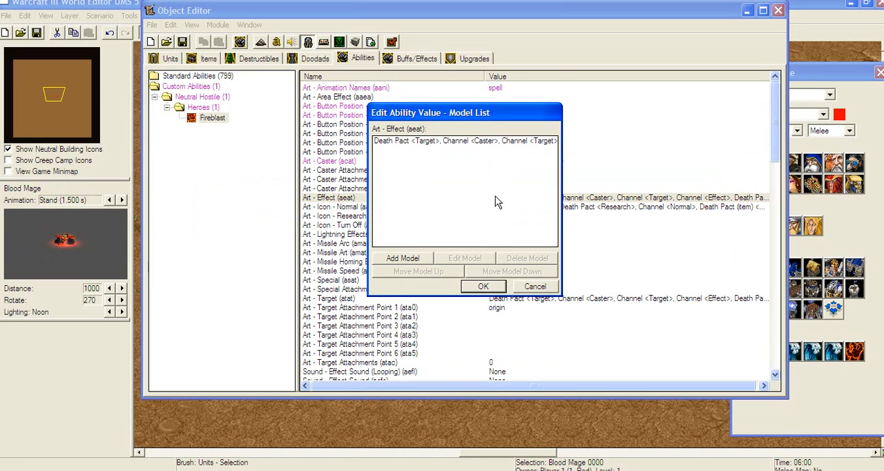
left_click(445, 141)
left_click(528, 259)
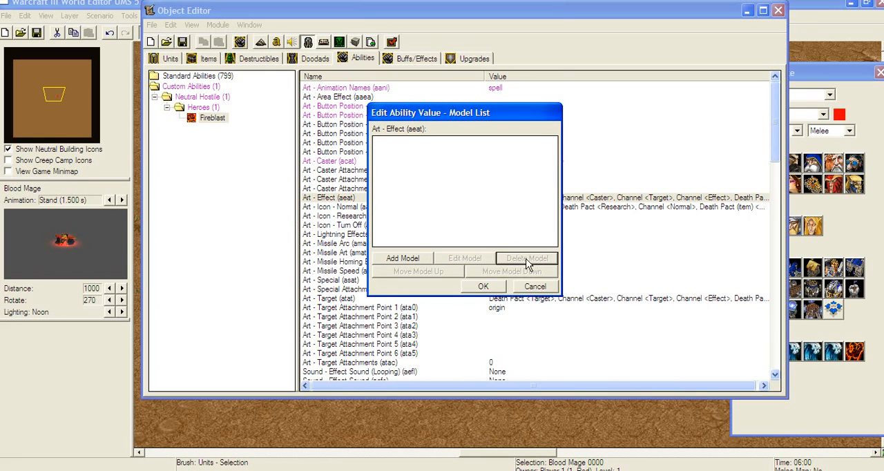
left_click(493, 286)
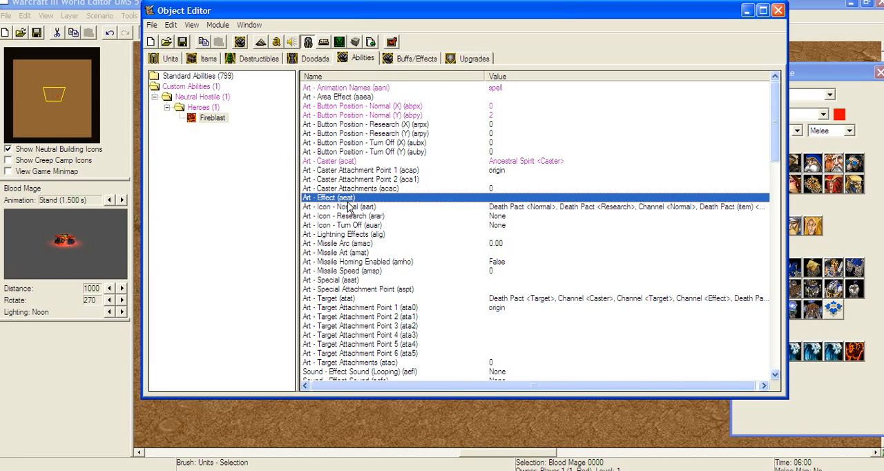
left_click(347, 162)
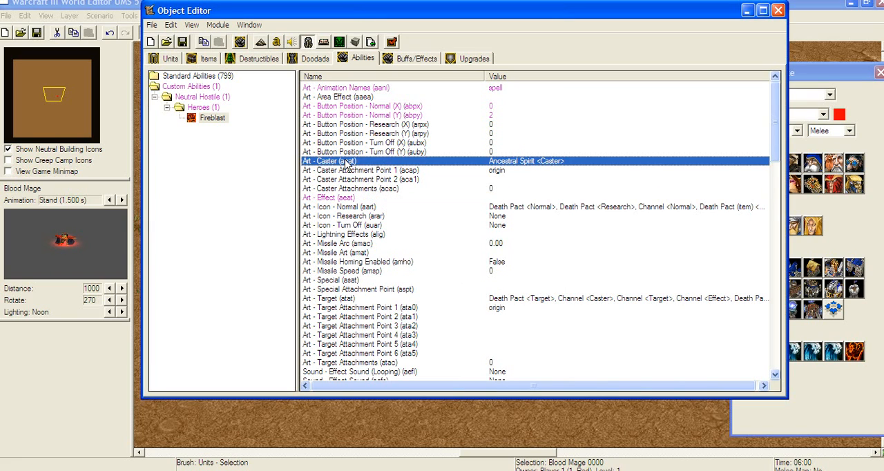
left_click(371, 299)
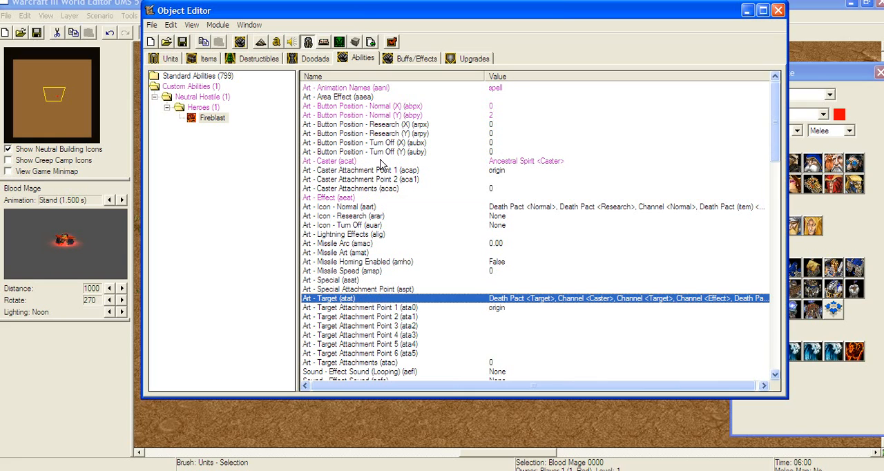
left_click(352, 199)
Set Fireblast's Art - Icon - Normal to the Firebolt (Neutral Hostile) icon from the Abilities presets.
left_click(488, 207)
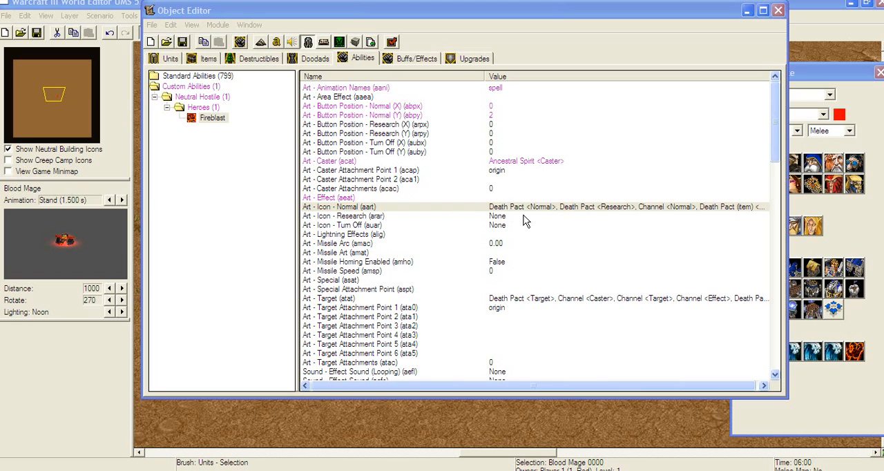
double_click(517, 210)
key("f")
key("f")
key("f")
key("f")
key("f")
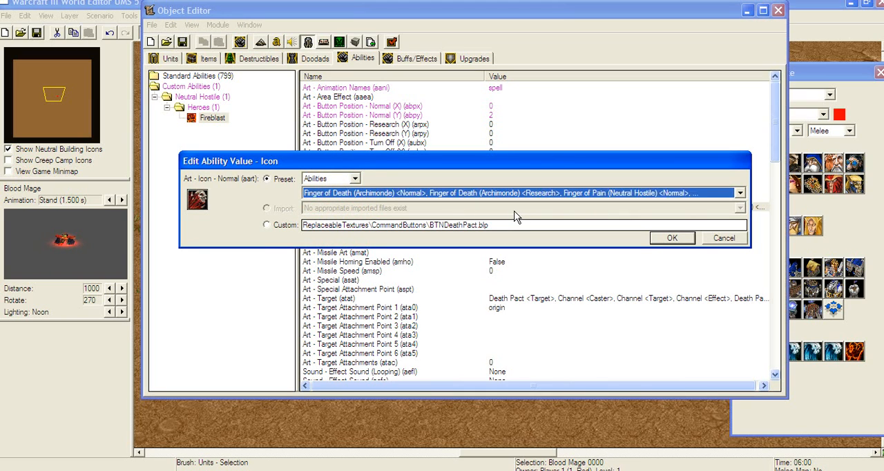
key("Return")
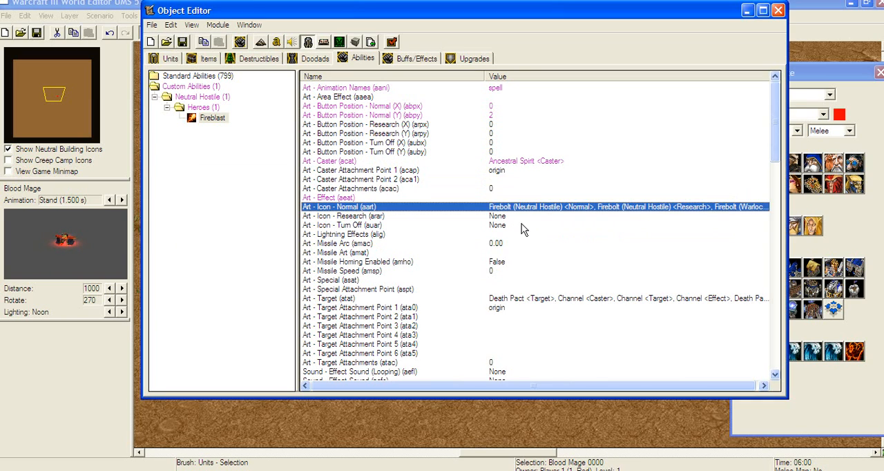
Copy Fireblast's Firebolt icon from Art - Icon - Normal into Art - Icon - Research.
left_click(517, 225)
scroll(500, 221, "down", 1)
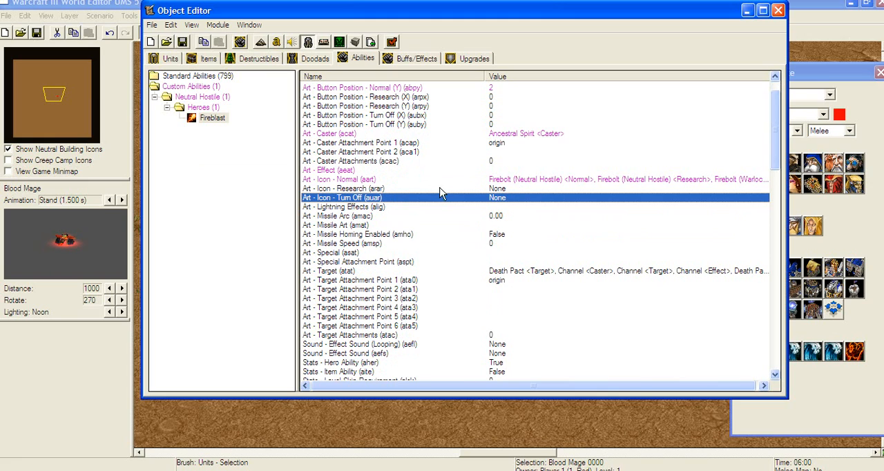
left_click(343, 189)
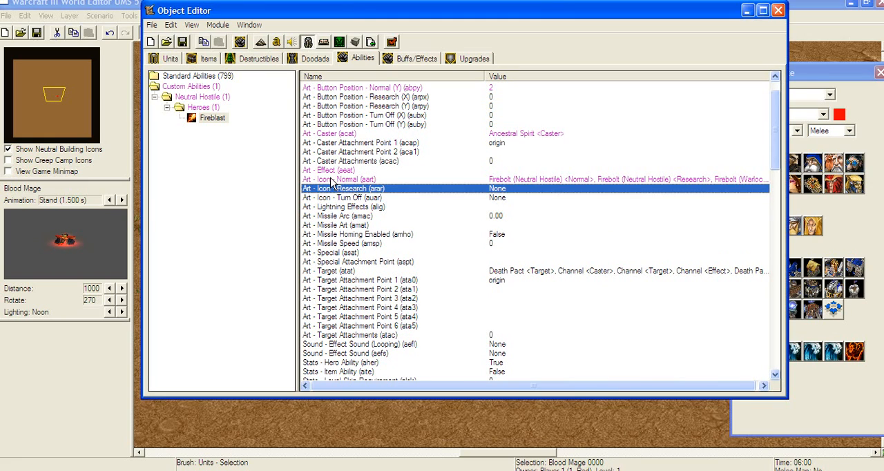
left_click(332, 181)
key("ctrl+c")
left_click(368, 188)
key("ctrl+v")
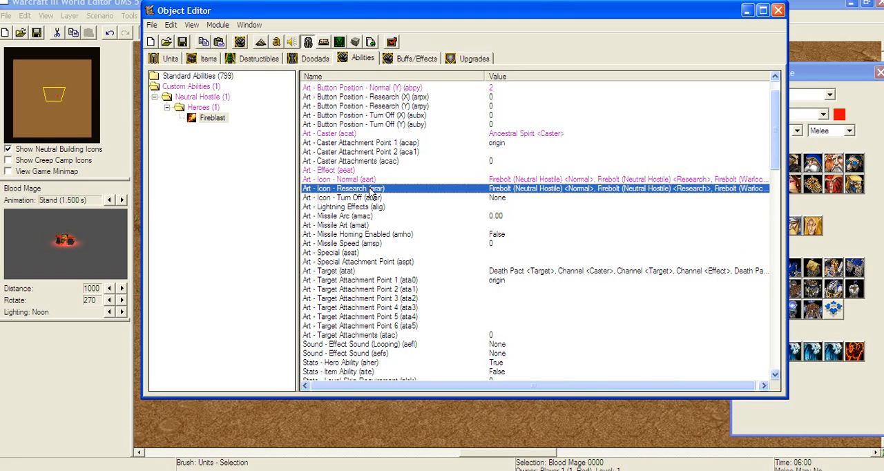
left_click(386, 198)
left_click(380, 192)
Open the Death Pact/Channel model in Fireblast's Art - Target for editing and switch its preset category to Buffs.
left_click(490, 200)
left_click(500, 243)
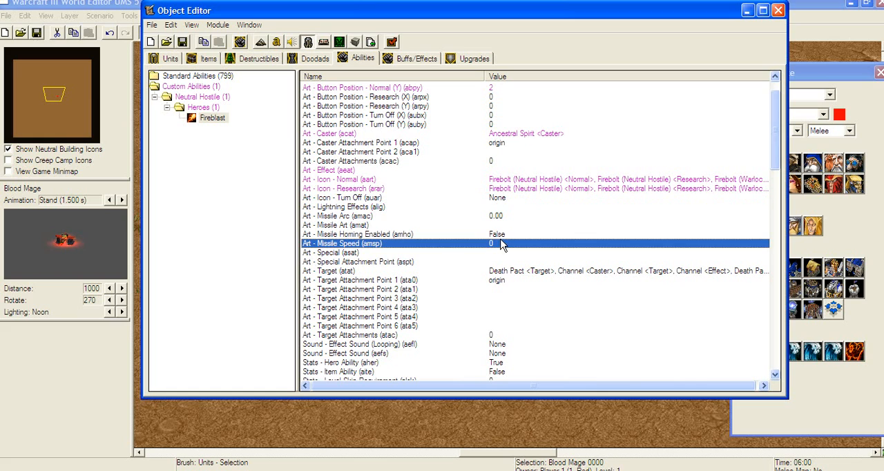
scroll(509, 250, "down", 1)
scroll(478, 212, "down", 2)
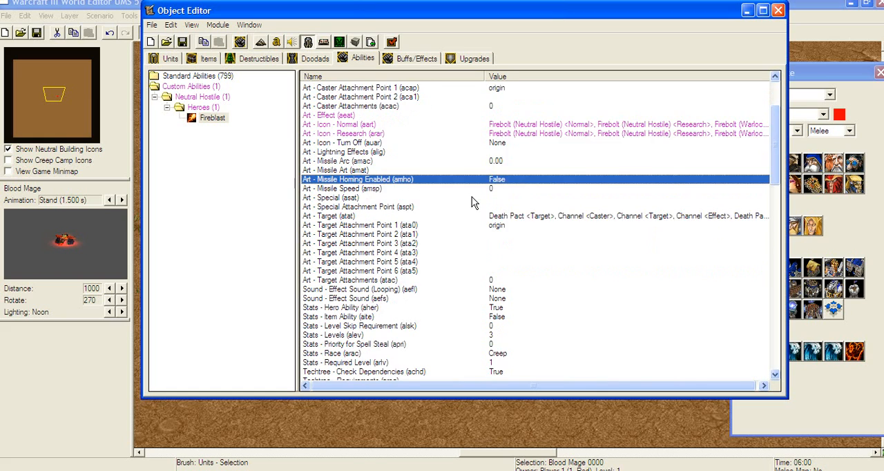
double_click(465, 188)
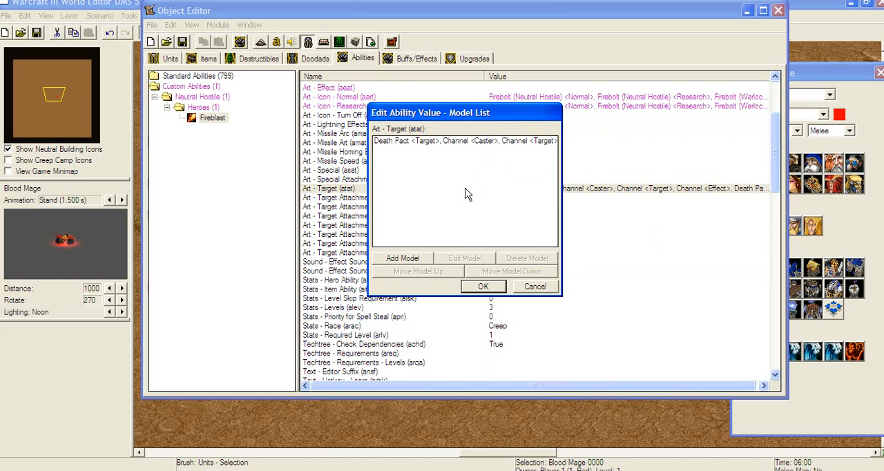
double_click(451, 141)
left_click(324, 193)
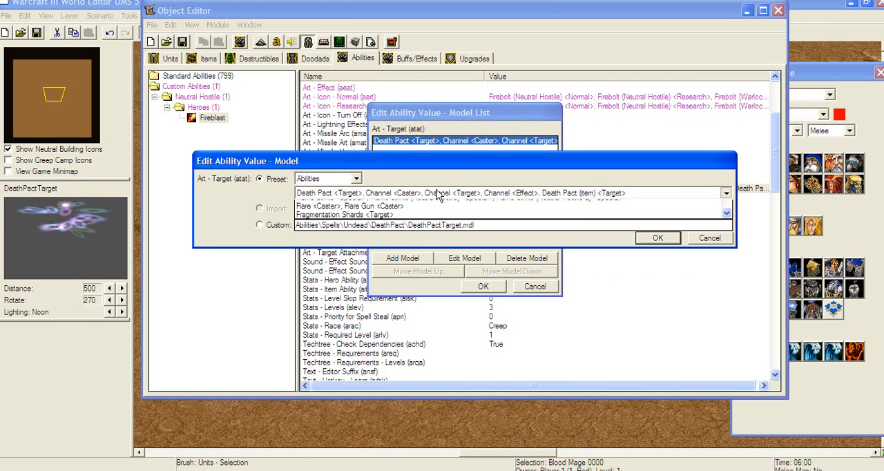
left_click(352, 181)
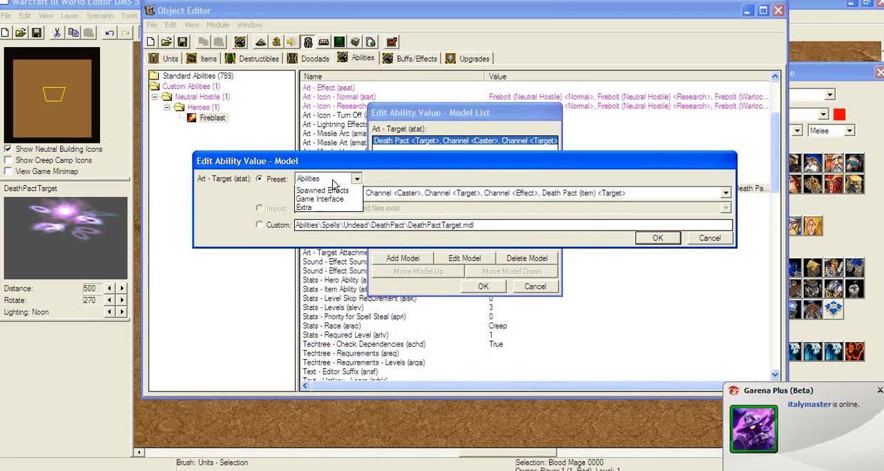
left_click(354, 179)
left_click(337, 233)
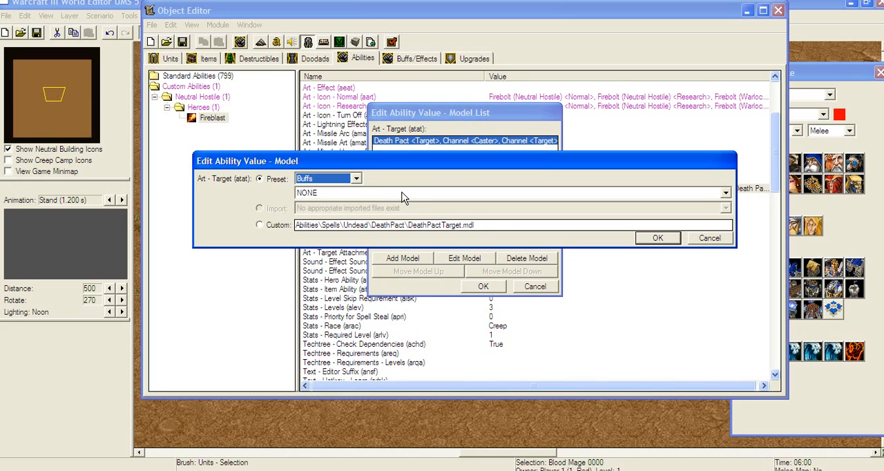
Choose Doom (Minion) <Target>, Doom (Minion) <Effect> as the Art - Target model, preview it and accept the change.
left_click(401, 193)
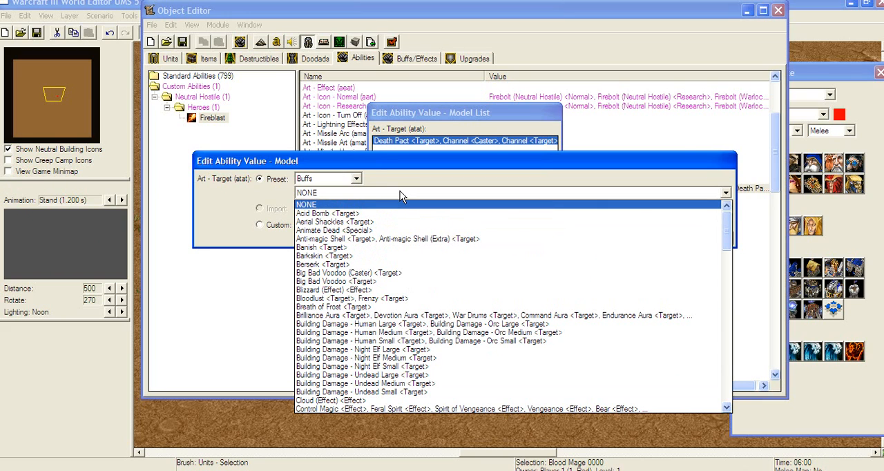
left_click(400, 191)
key("d")
key("d")
key("d")
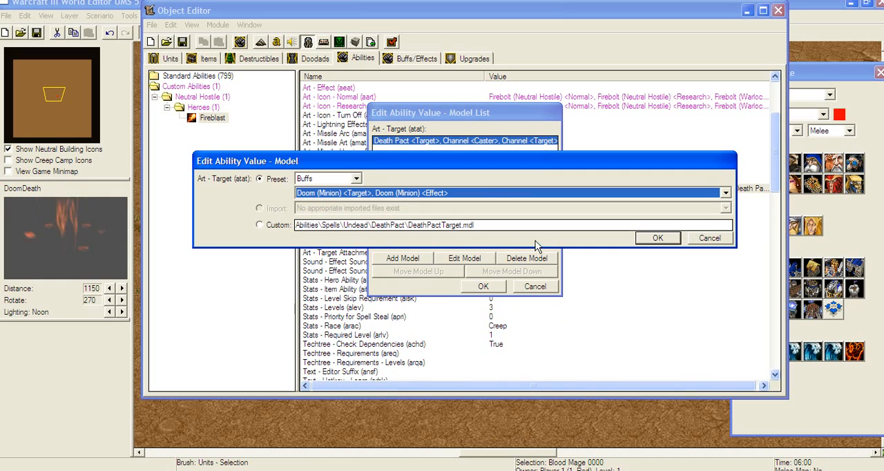
left_click(83, 239)
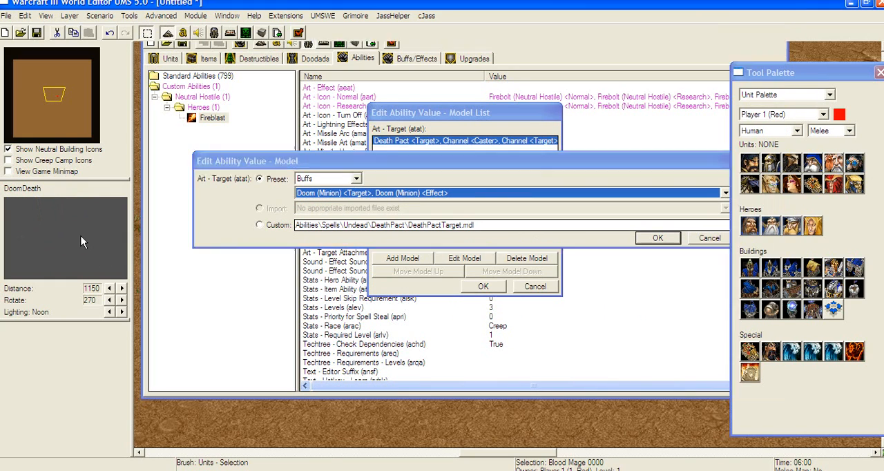
left_click(398, 470)
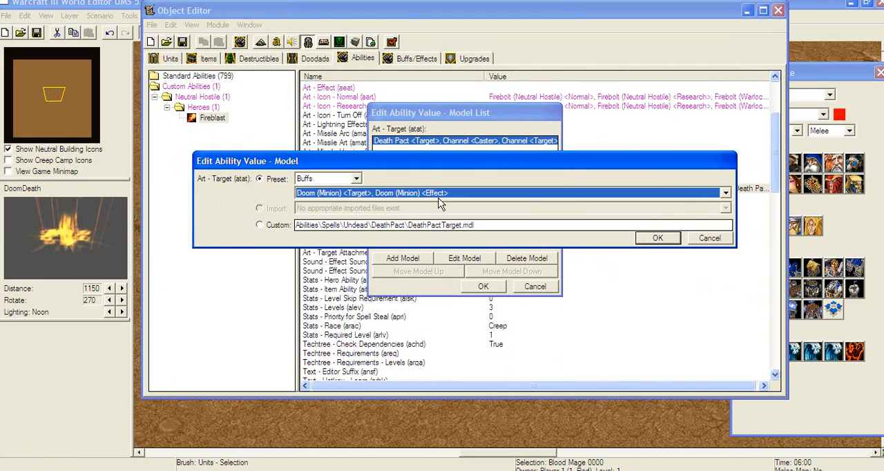
left_click(657, 237)
left_click(483, 286)
Examine the string entered in Fireblast's Art - Target Attachment Point 1 and close its string list.
left_click(494, 198)
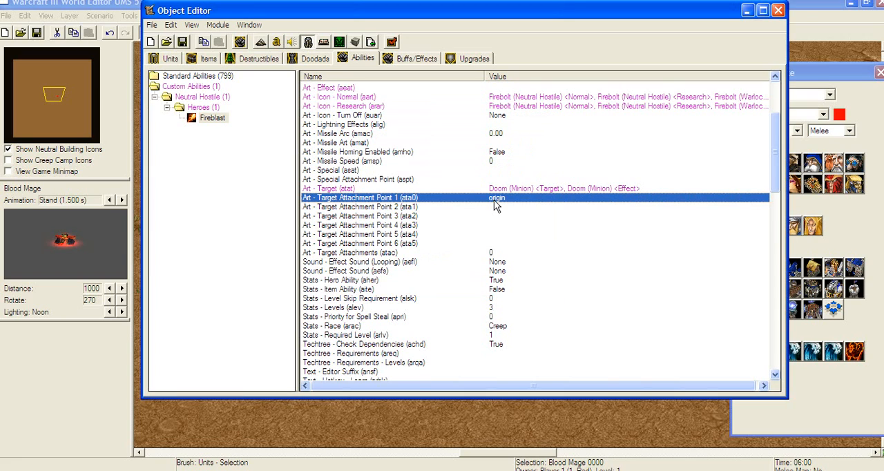
double_click(494, 199)
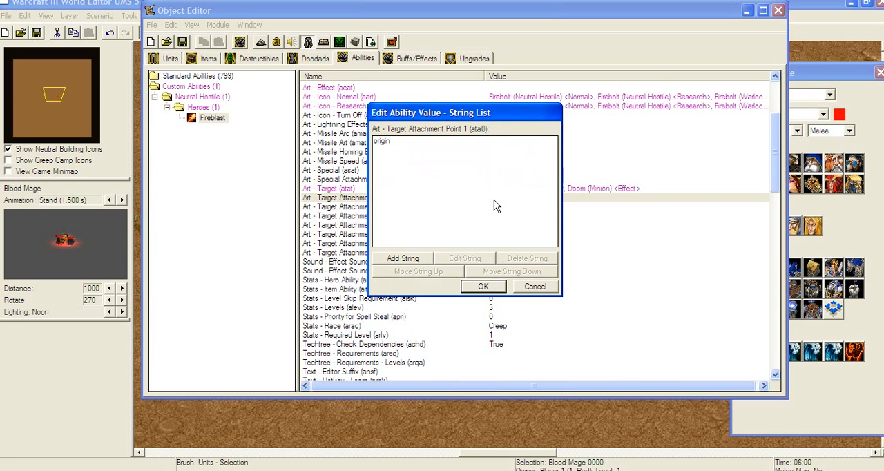
double_click(399, 141)
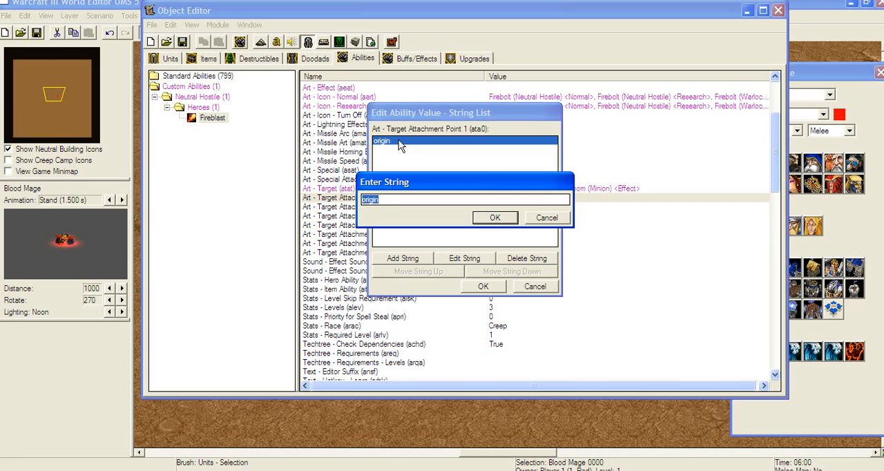
key("Return")
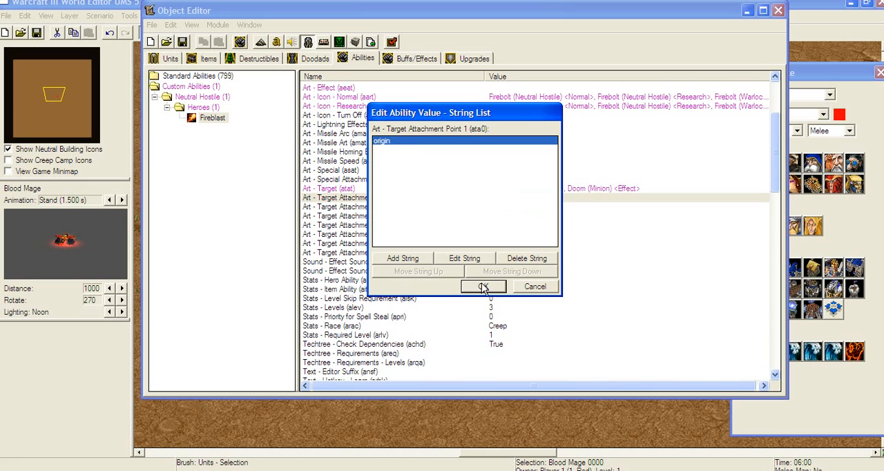
left_click(484, 285)
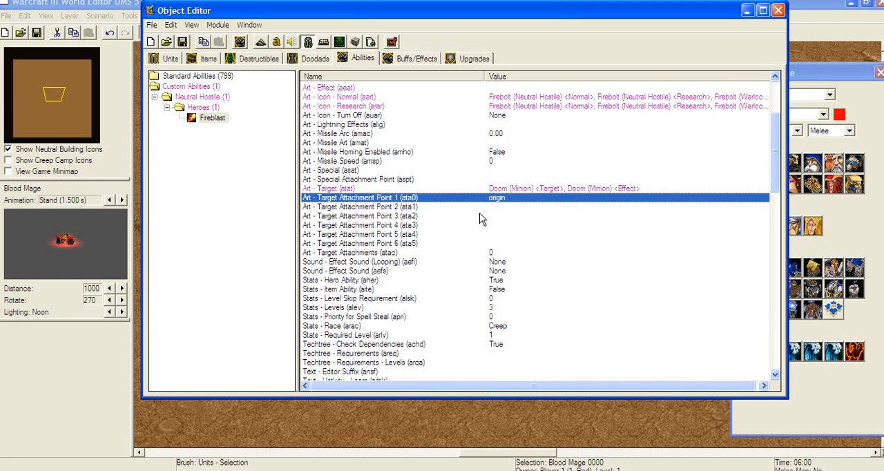
Set Fireblast's Stats - Levels to 1.
left_click(480, 215)
left_click(511, 306)
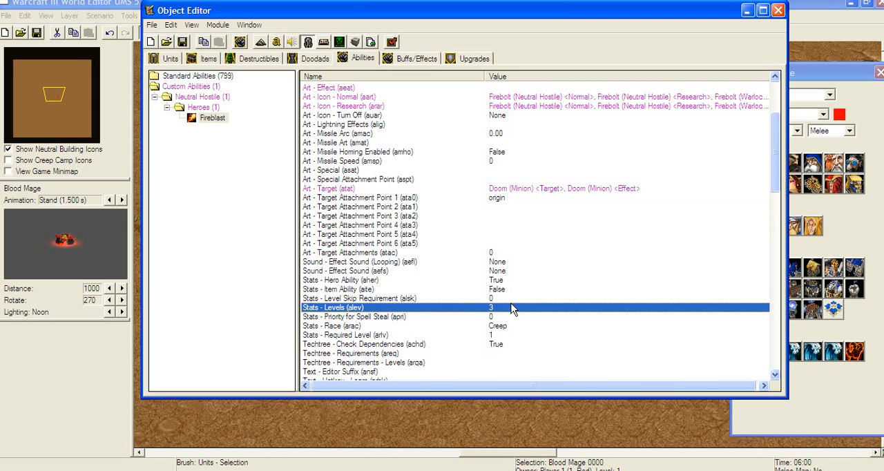
double_click(511, 304)
type("1")
key("Return")
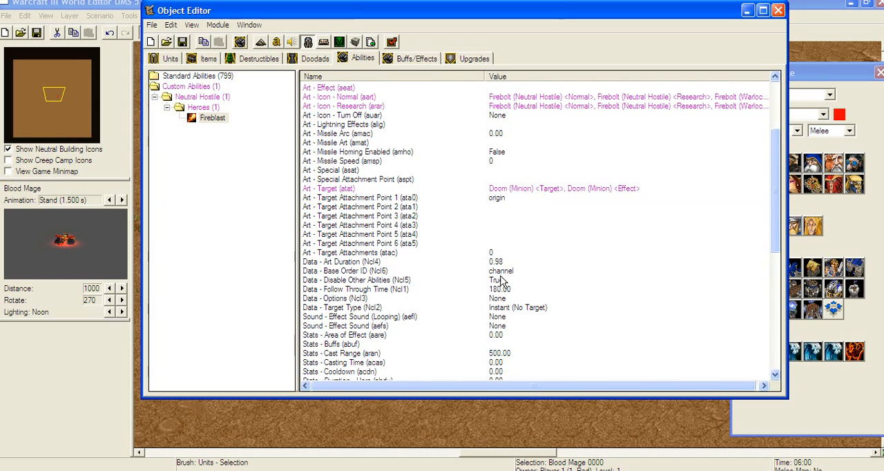
Set Fireblast's Data - Art Duration to 0.
left_click(495, 250)
scroll(523, 205, "up", 3)
scroll(523, 209, "down", 4)
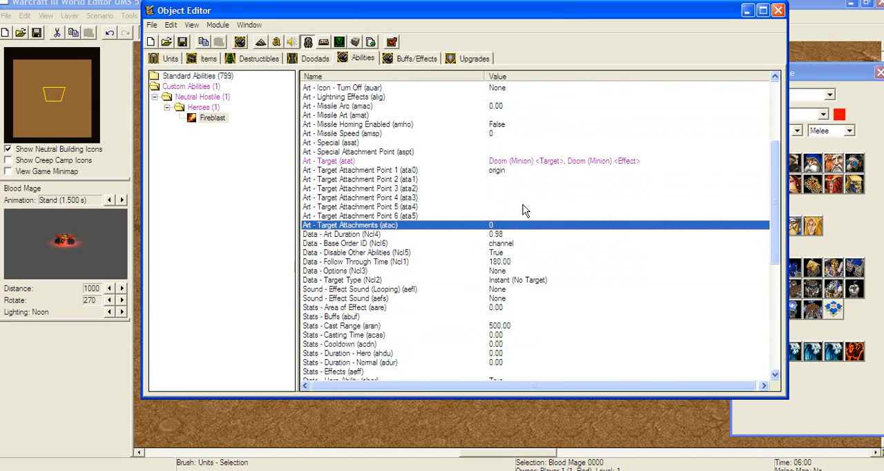
left_click(503, 235)
double_click(504, 234)
type("0")
key("Return")
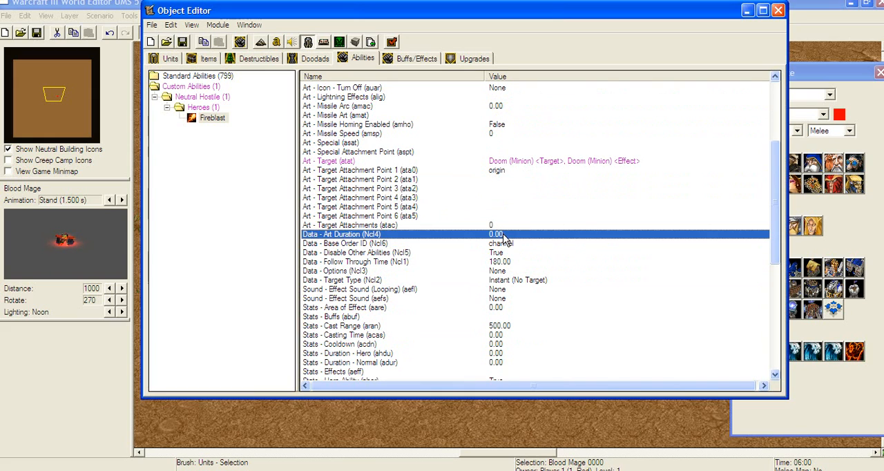
Examine Fireblast's Art - Target entry alongside its Data - Art Duration and Data - Base Order ID fields.
left_click(518, 161)
scroll(518, 162, "up", 1)
scroll(518, 162, "down", 2)
scroll(520, 166, "up", 1)
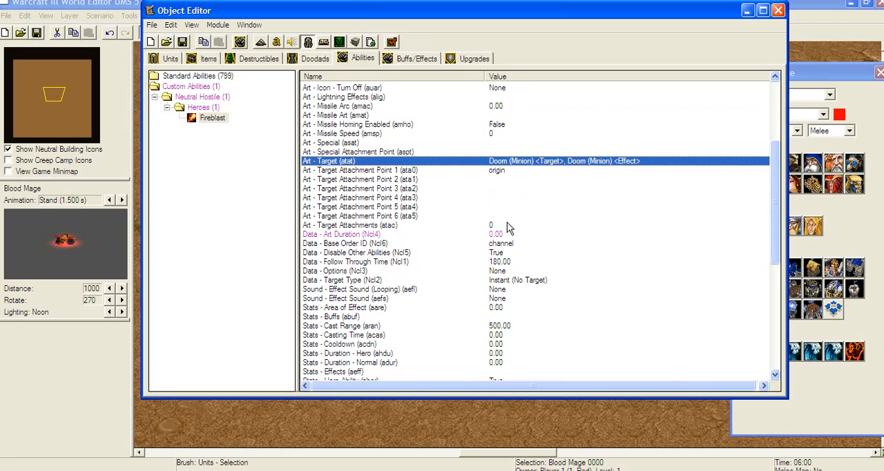
left_click(501, 245)
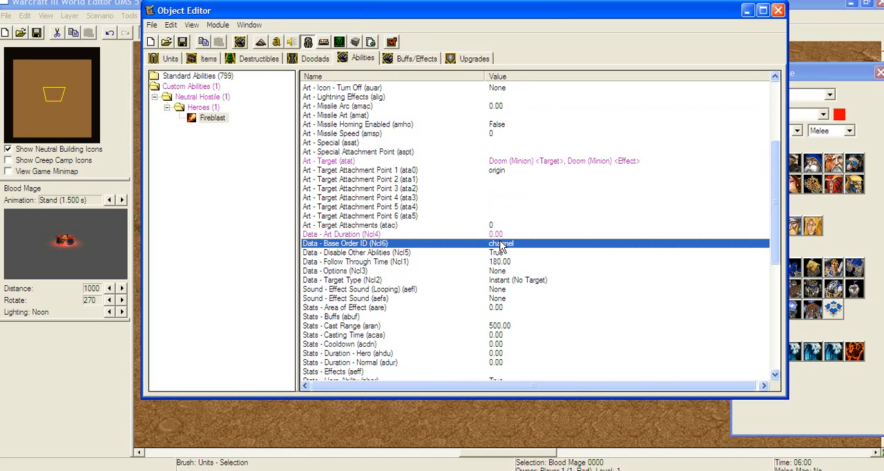
left_click(510, 236)
left_click(529, 173)
left_click(522, 161)
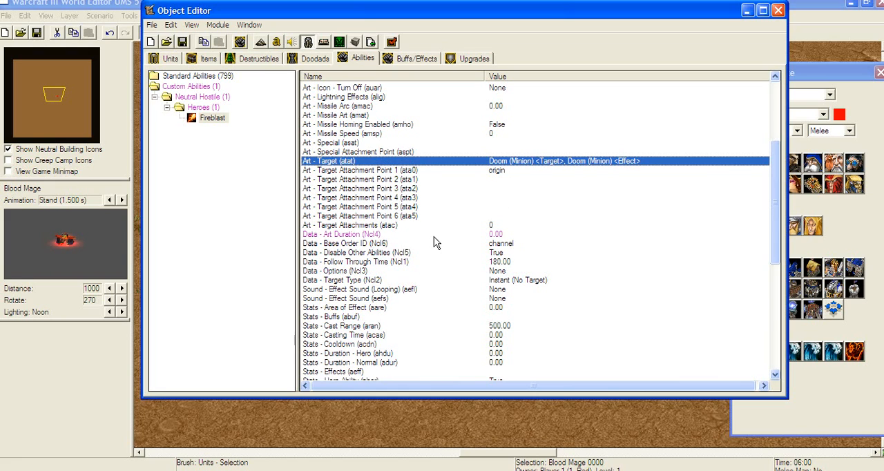
Change Fireblast's Data - Base Order ID to firebolt.
double_click(511, 245)
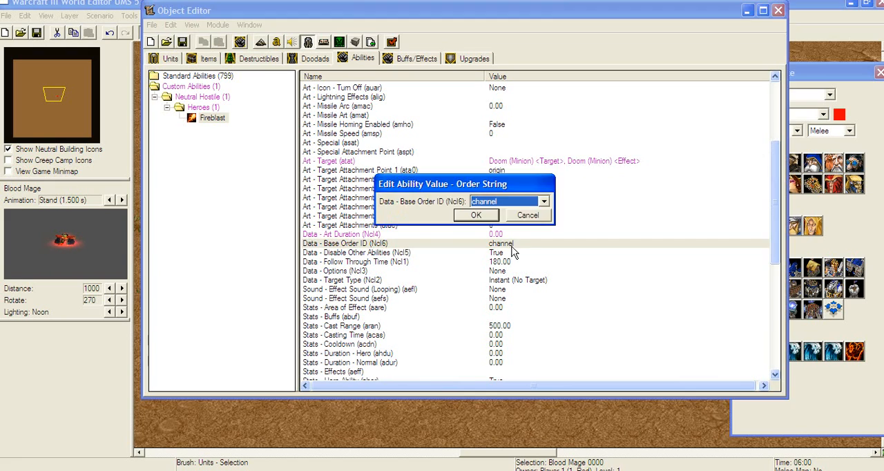
left_click_drag(539, 185, 608, 87)
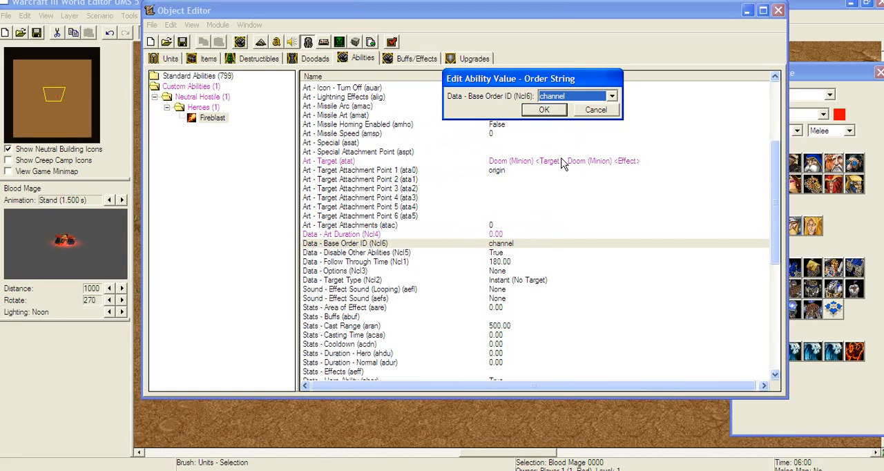
left_click(585, 98)
left_click(584, 98)
key("Down")
key("f")
key("Down")
key("Down")
key("Down")
key("Down")
key("Down")
key("Down")
key("Down")
key("Up")
key("Return")
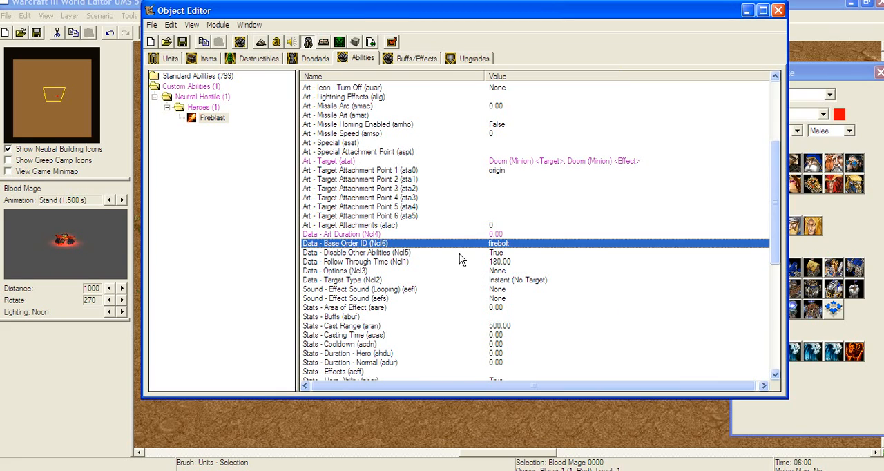
Turn off Data - Disable Other Abilities for Fireblast so its value is False.
double_click(346, 253)
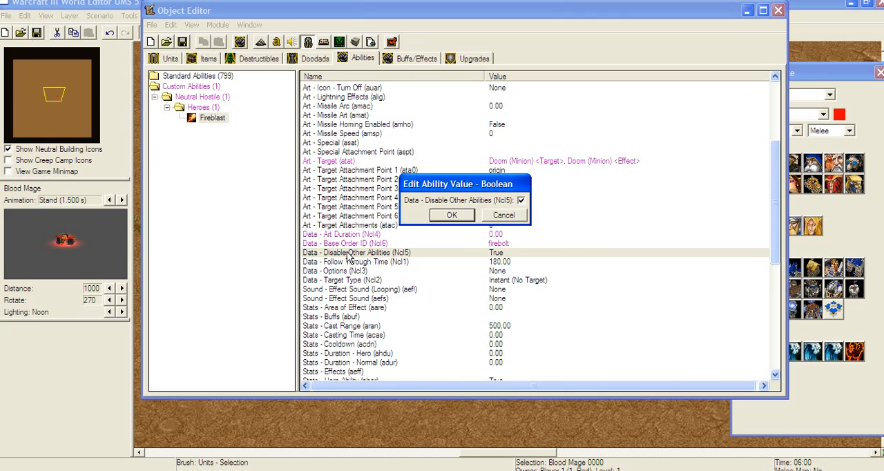
left_click(451, 216)
key("Down")
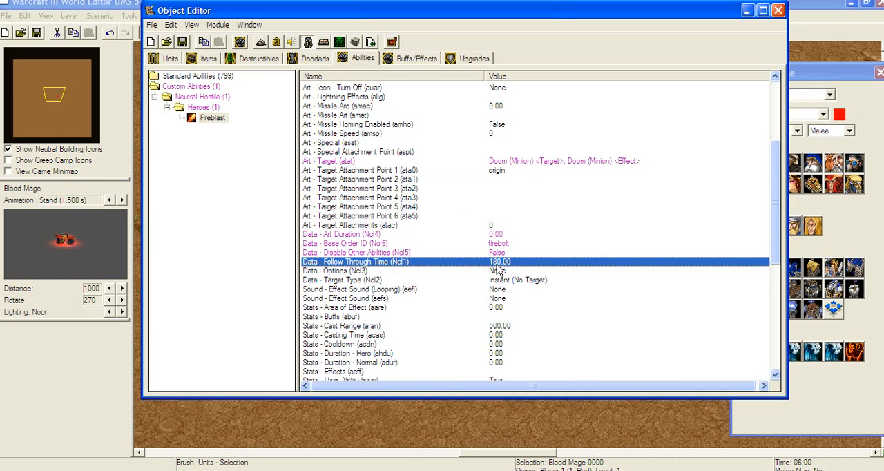
key("Up")
key("Up")
left_click(446, 254)
Set Fireblast's Data - Follow Through Time to 0.
left_click(460, 263)
double_click(460, 262)
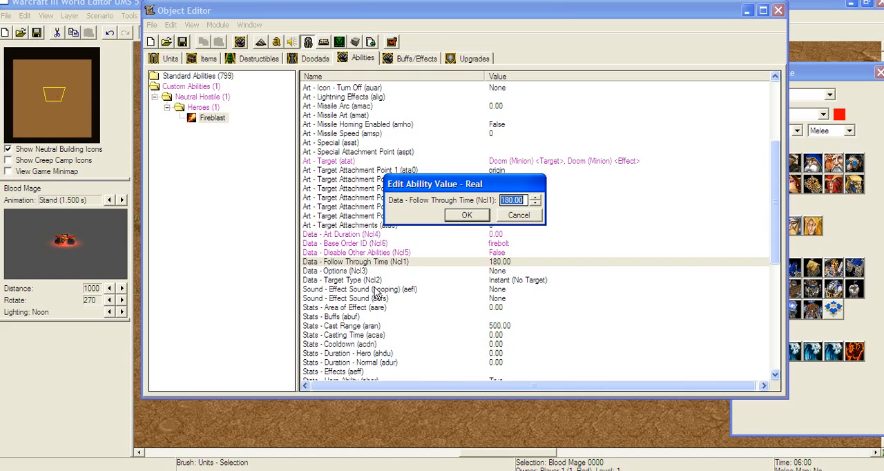
type("0")
key("Return")
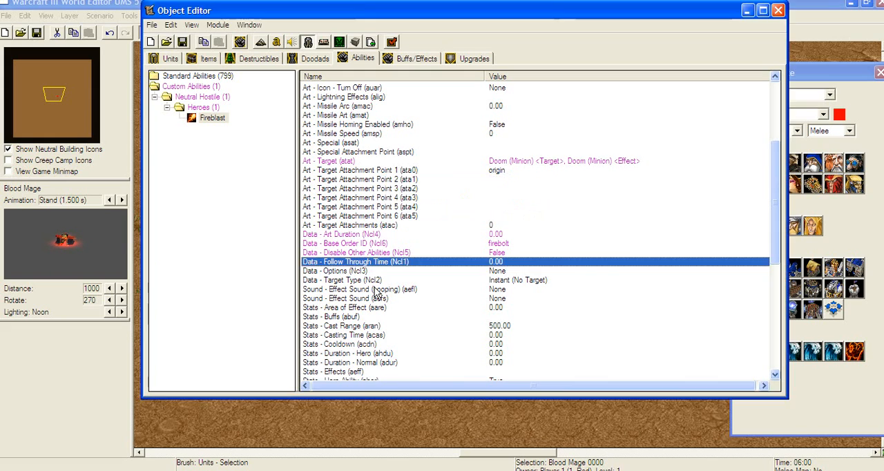
Enable Visible and Targeting Image in Fireblast's Data - Options.
double_click(411, 270)
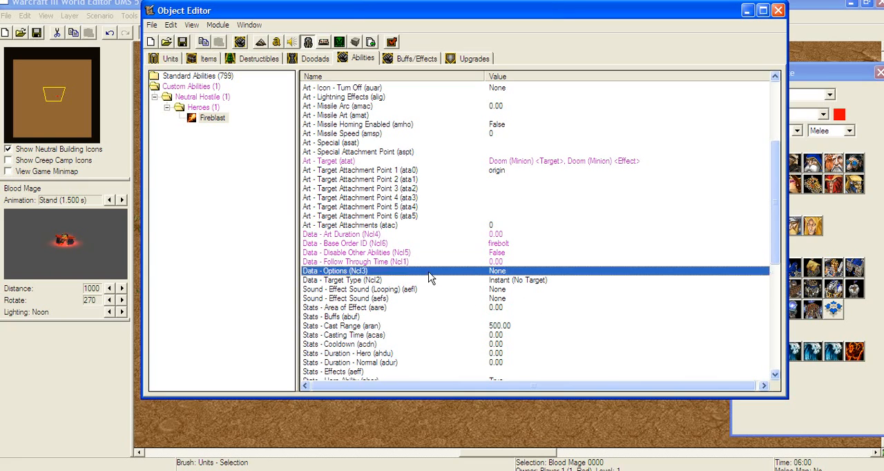
left_click(449, 188)
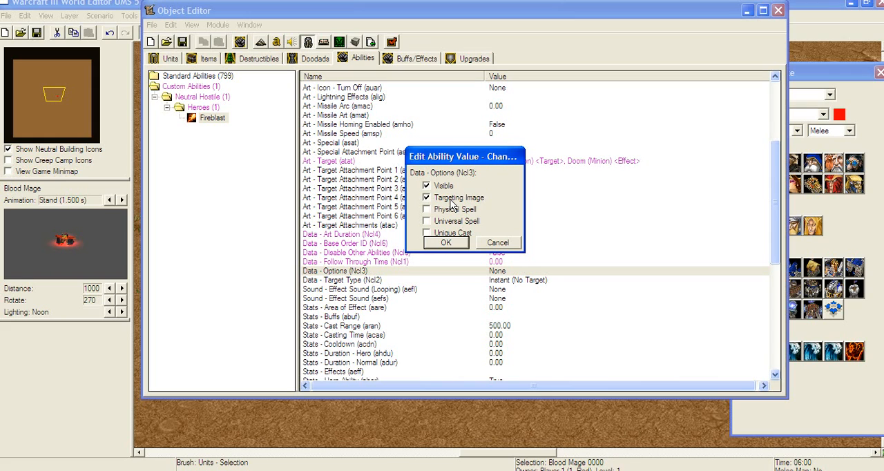
left_click(446, 242)
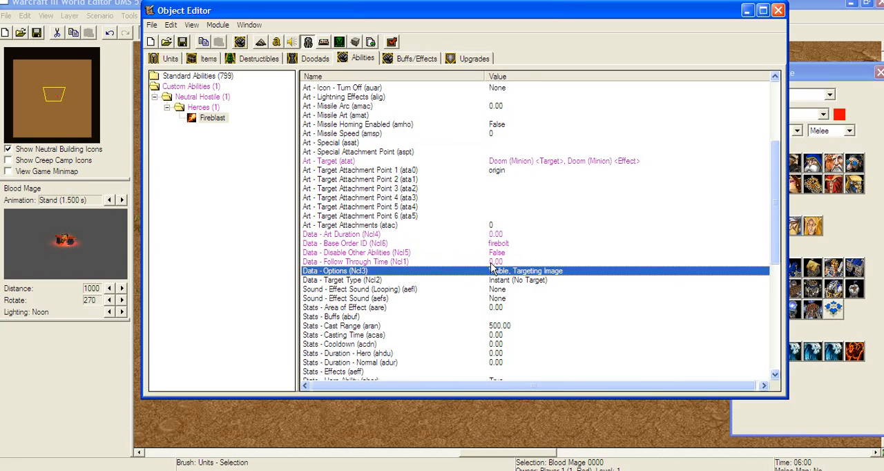
Set Fireblast's Data - Target Type to Point Target.
double_click(525, 281)
left_click(504, 202)
left_click(515, 231)
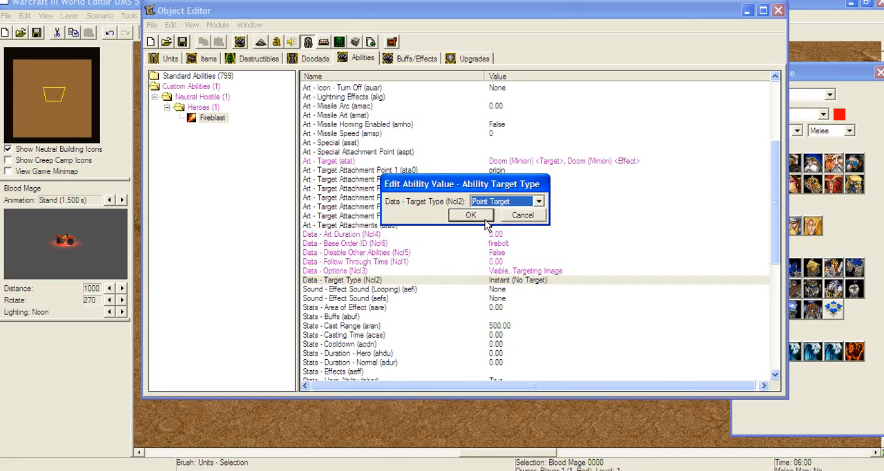
left_click(458, 214)
Set Fireblast's Stats - Area of Effect to 200.
left_click(496, 307)
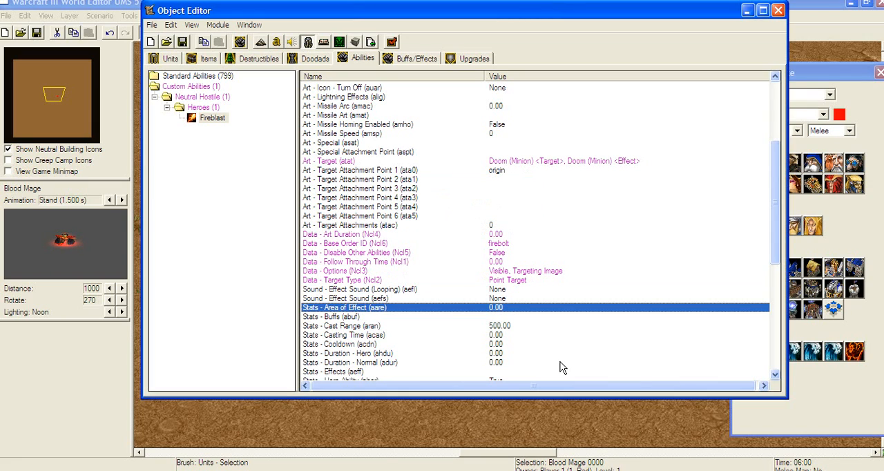
key("Return")
type("1")
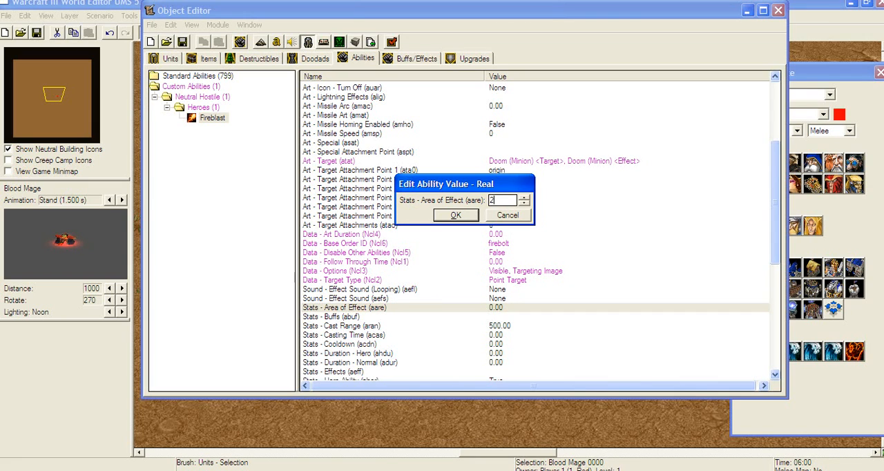
type("00")
key("Return")
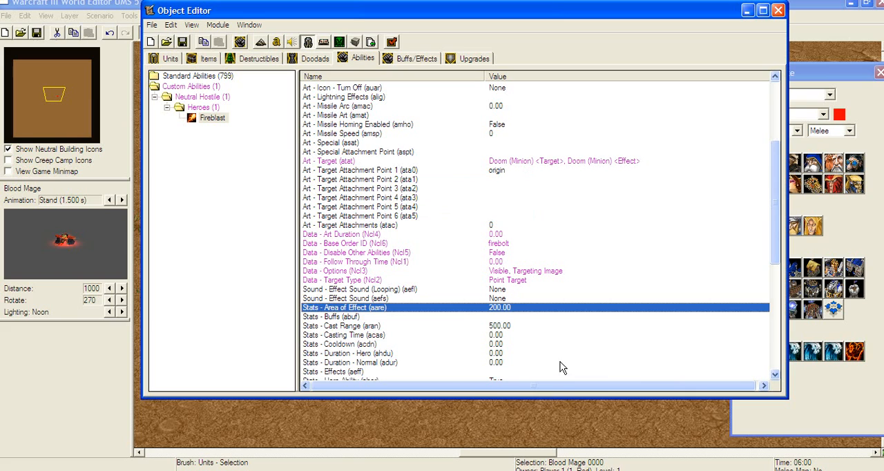
Set Fireblast's Stats - Cast Range to 700.
left_click(441, 335)
left_click(435, 326)
key("Return")
type("700")
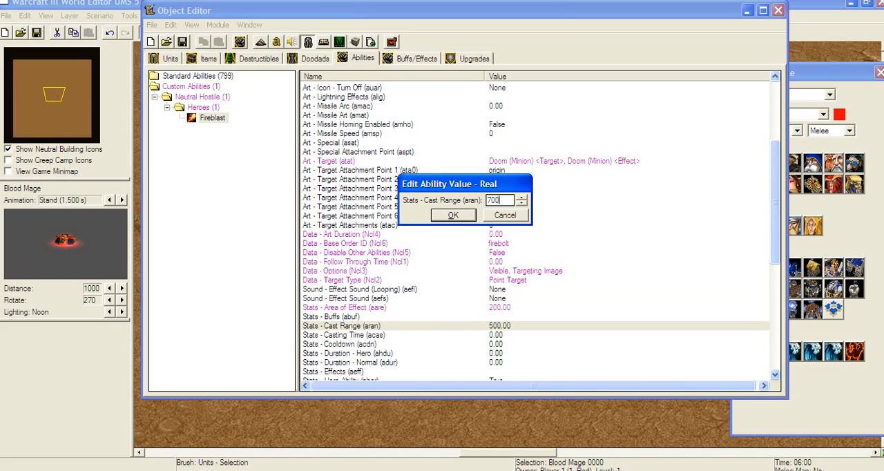
key("Return")
Review Fireblast's remaining stats and text fields, including Hero Ability, Cast Range and Race.
scroll(435, 326, "down", 3)
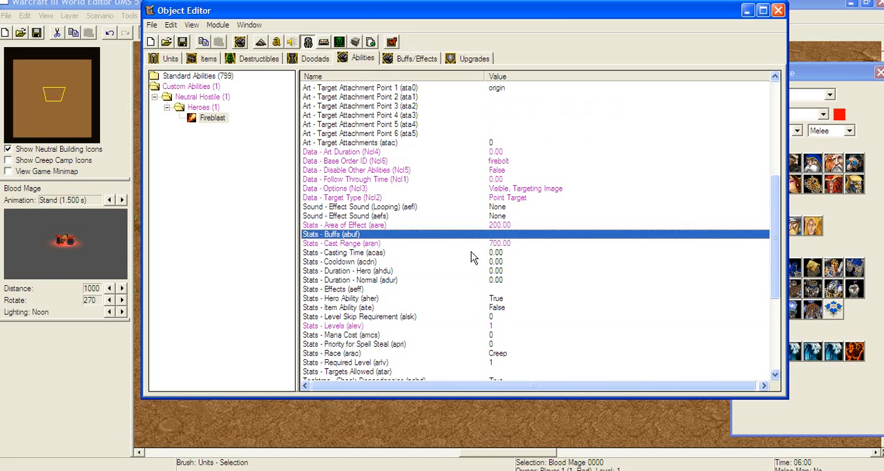
scroll(462, 279, "down", 1)
left_click(481, 282)
left_click(475, 272)
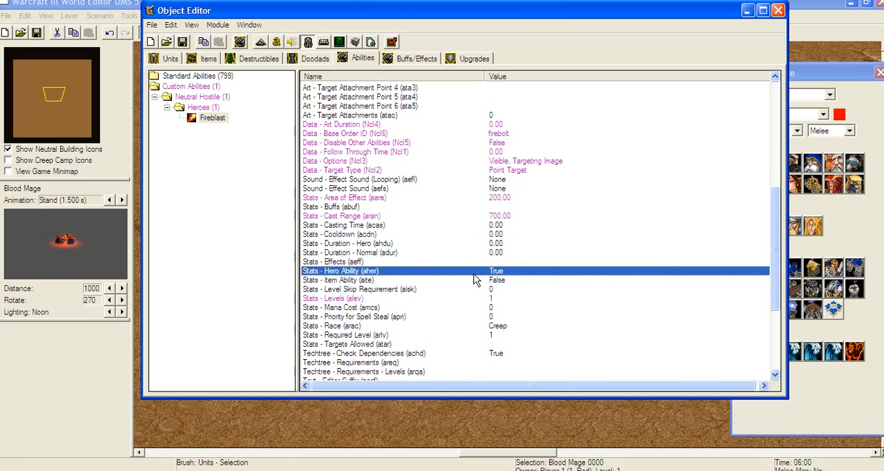
left_click(392, 208)
left_click(403, 216)
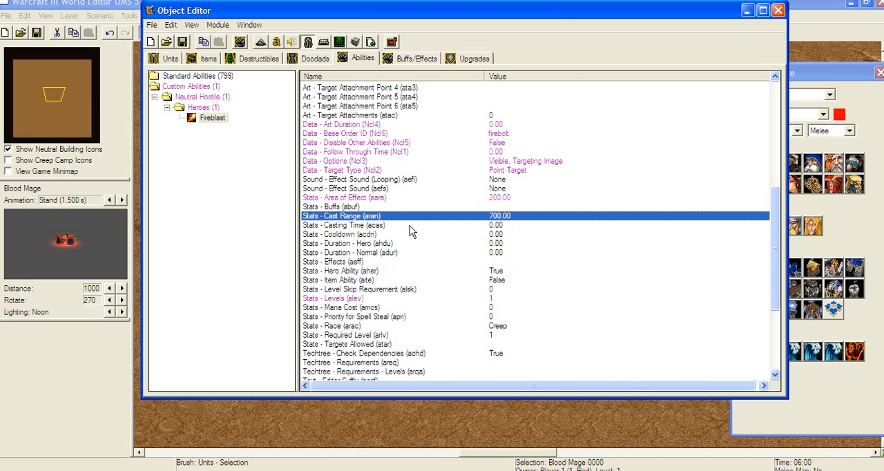
scroll(409, 225, "down", 4)
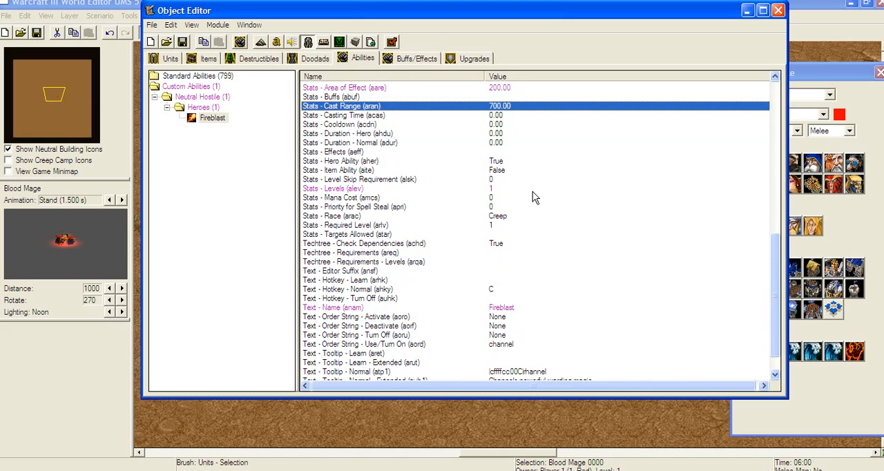
left_click(505, 216)
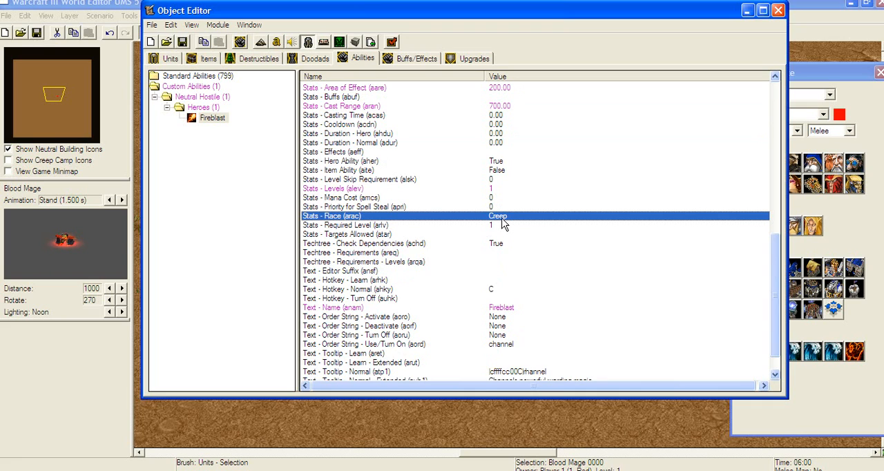
double_click(502, 219)
left_click(499, 214)
scroll(503, 233, "down", 1)
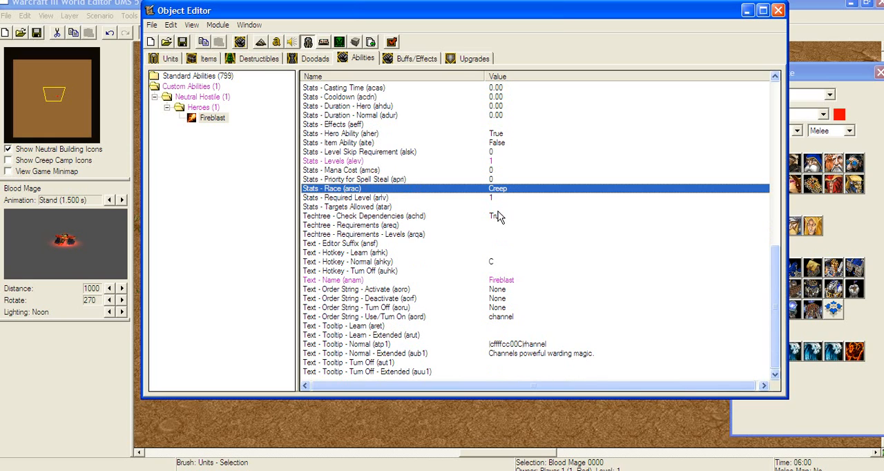
Set Fireblast's Stats - Cooldown to 10.
scroll(496, 169, "up", 2)
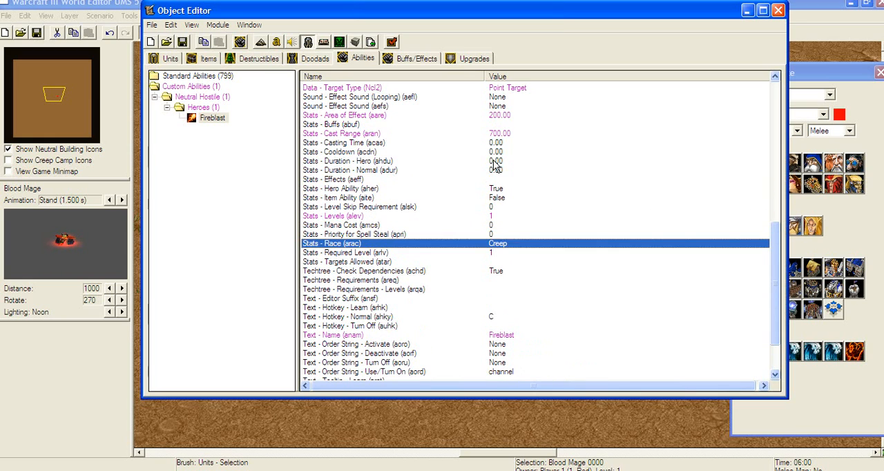
left_click(374, 151)
double_click(374, 151)
type("1")
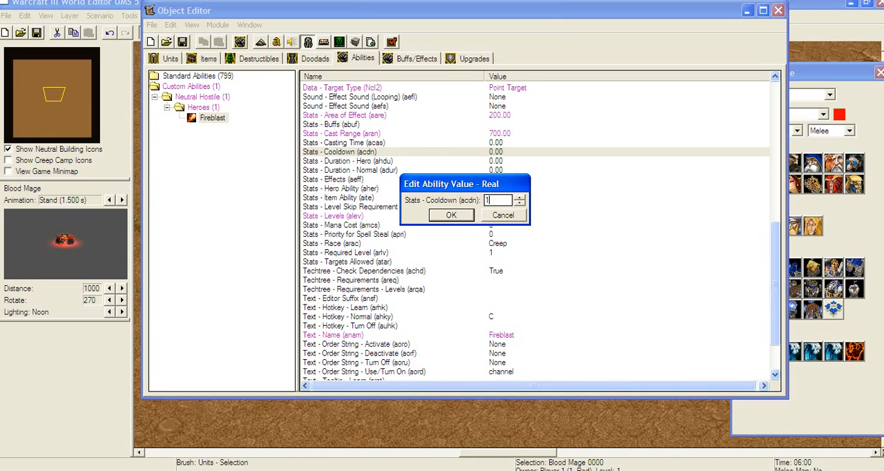
type("00")
key("Return")
left_click(391, 160)
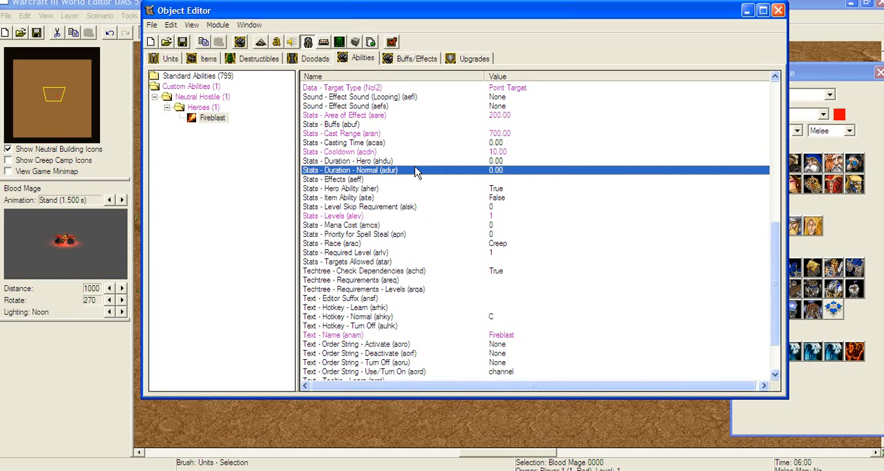
left_click(427, 189)
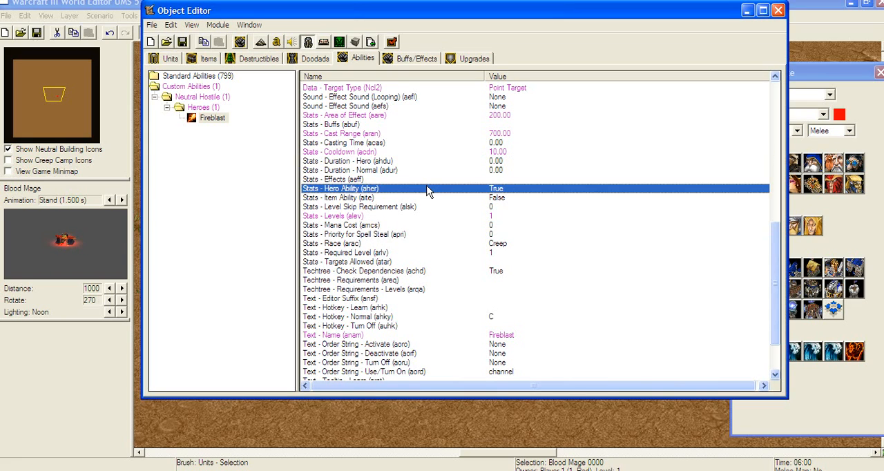
left_click(415, 181)
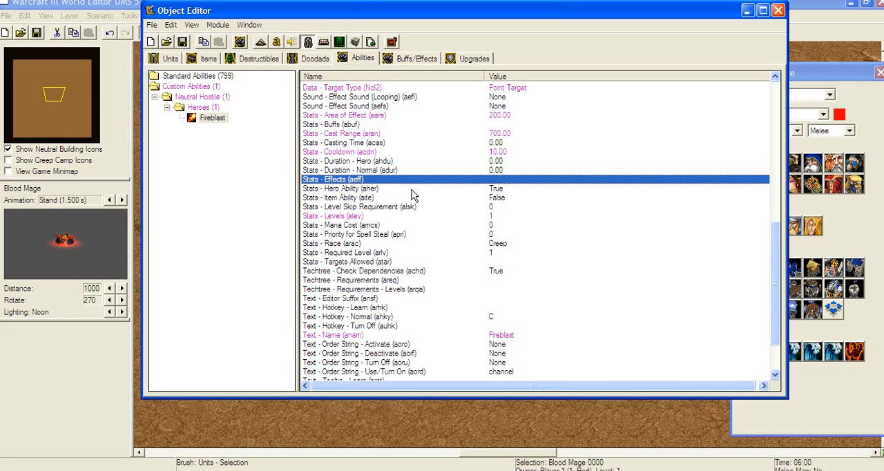
scroll(413, 197, "down", 2)
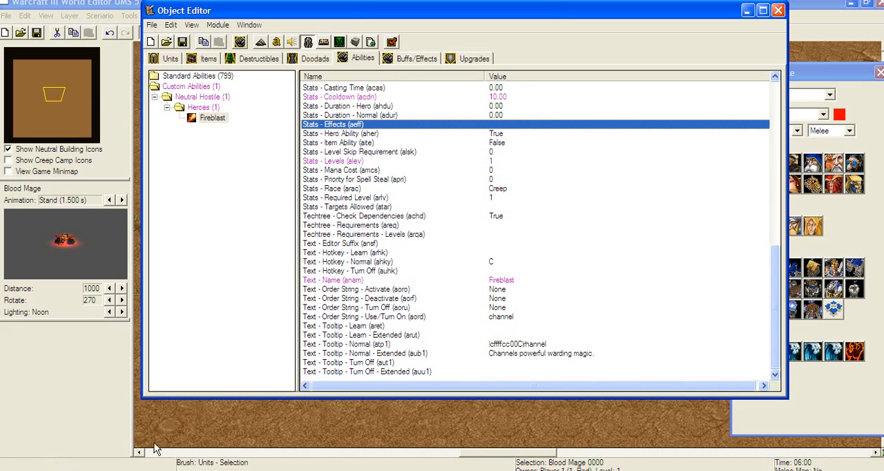
left_click(213, 119)
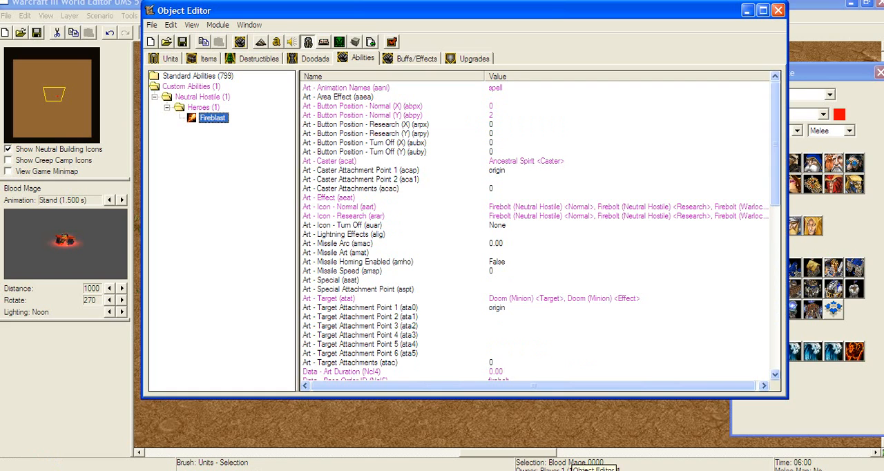
Open the Trigger Editor, delete the Melee Initialization trigger and create a new trigger named Fireblast.
left_click(573, 470)
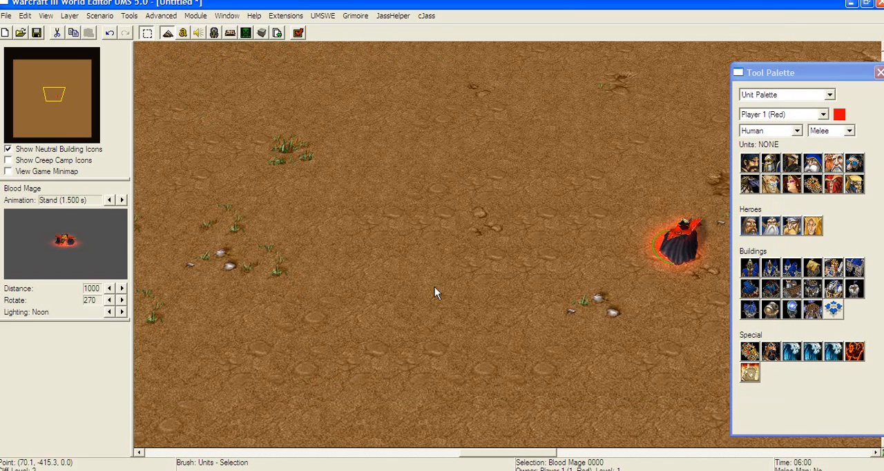
left_click(188, 30)
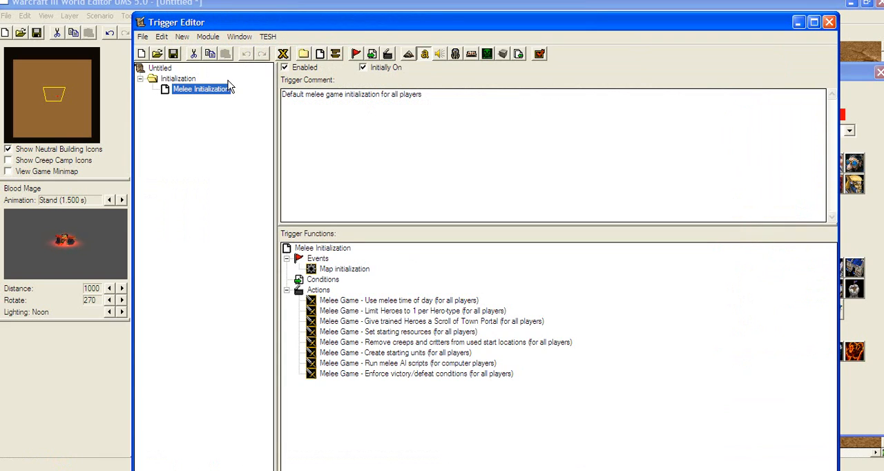
key("Delete")
left_click(319, 53)
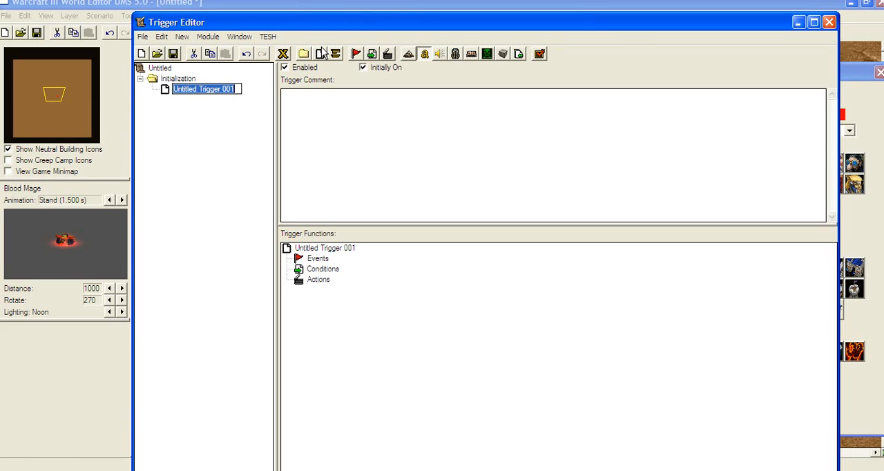
type("Fireblast")
key("Return")
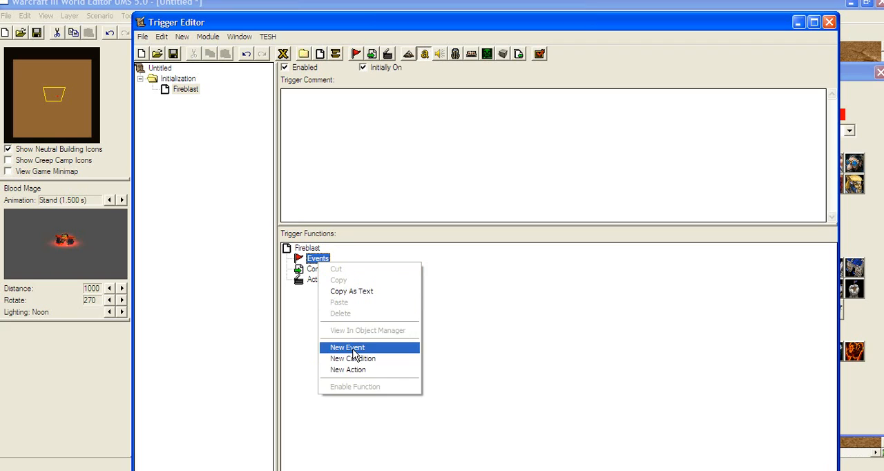
Add a generic unit event to the Fireblast trigger that fires when a unit Starts the effect of an ability.
left_click(353, 348)
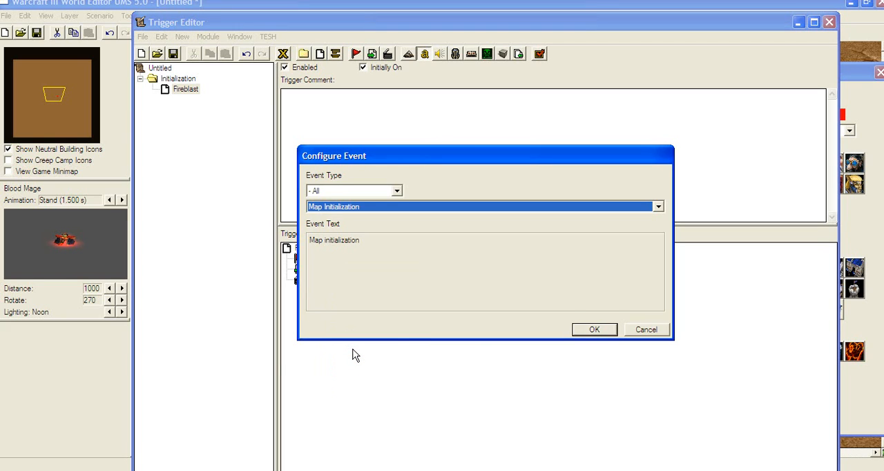
key("u")
left_click(344, 243)
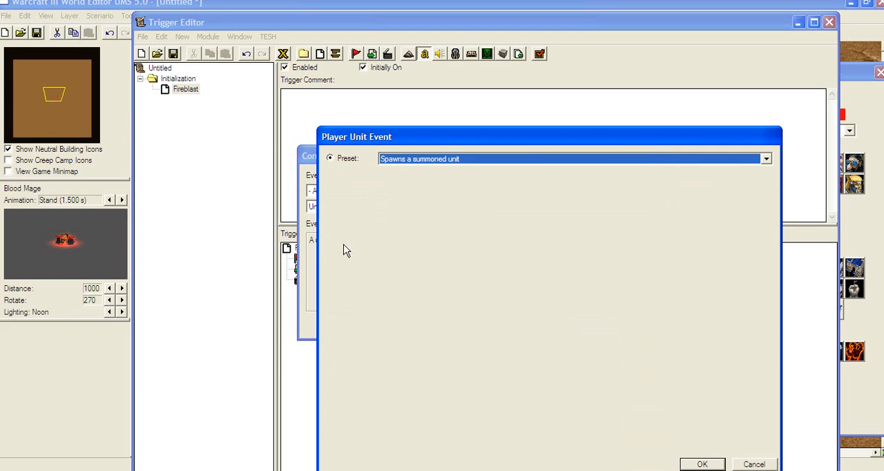
key("s")
key("s")
key("Return")
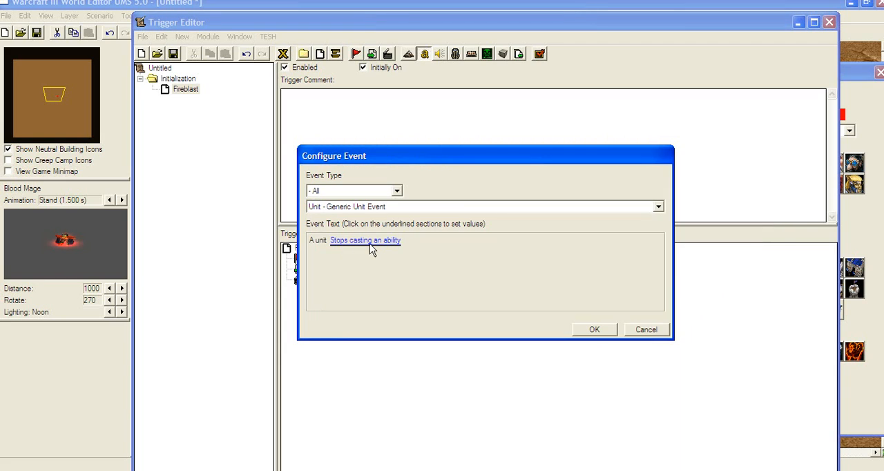
left_click(371, 241)
key("Up")
key("Return")
key("Return")
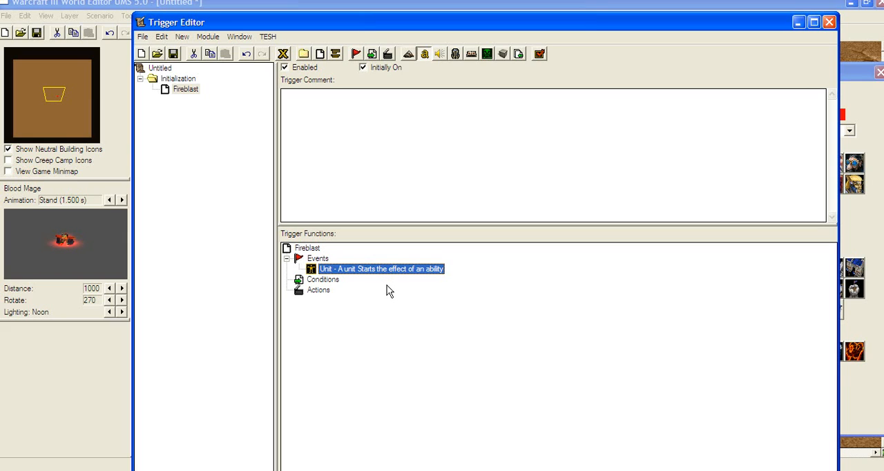
Add an ability comparison condition requiring the ability being cast to equal the custom hero ability Fireblast.
right_click(320, 280)
left_click(363, 378)
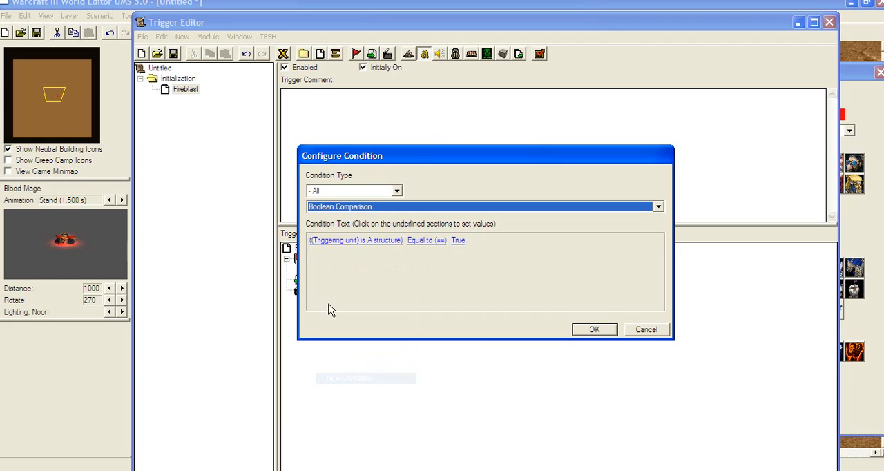
key("a")
left_click(431, 242)
left_click(427, 343)
left_click(422, 356)
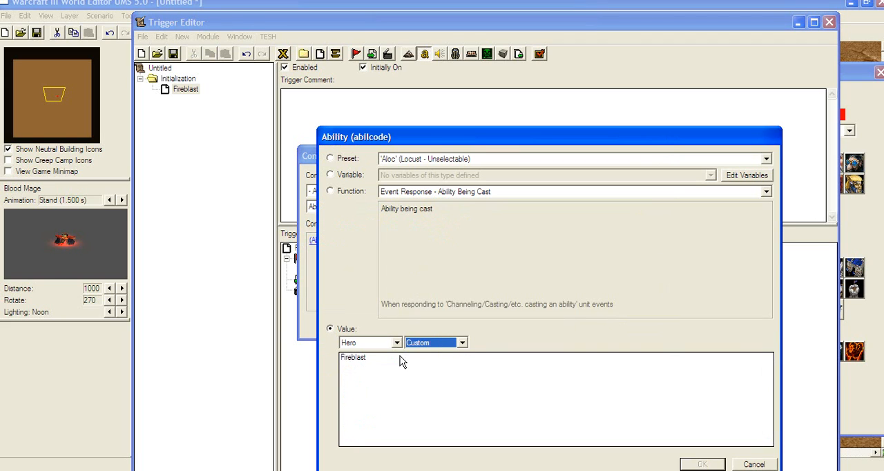
double_click(403, 358)
key("Return")
Start a Set Variable action and create a Unit Group variable named Unit_Group as its target.
right_click(322, 301)
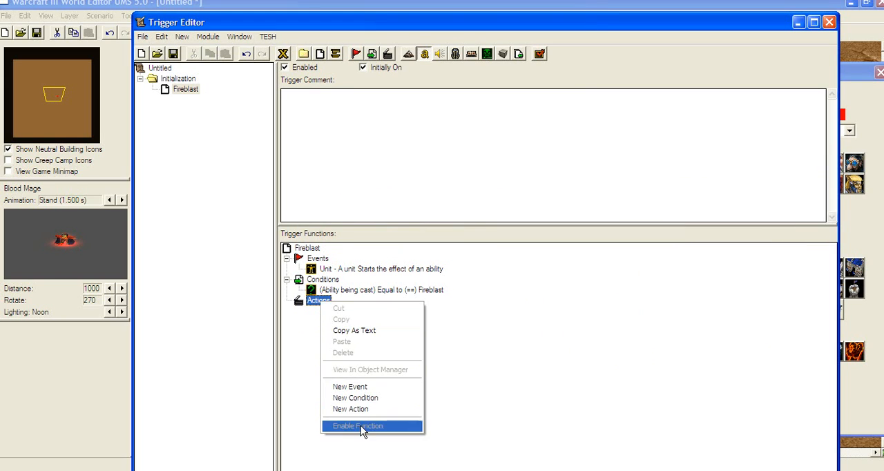
left_click(350, 408)
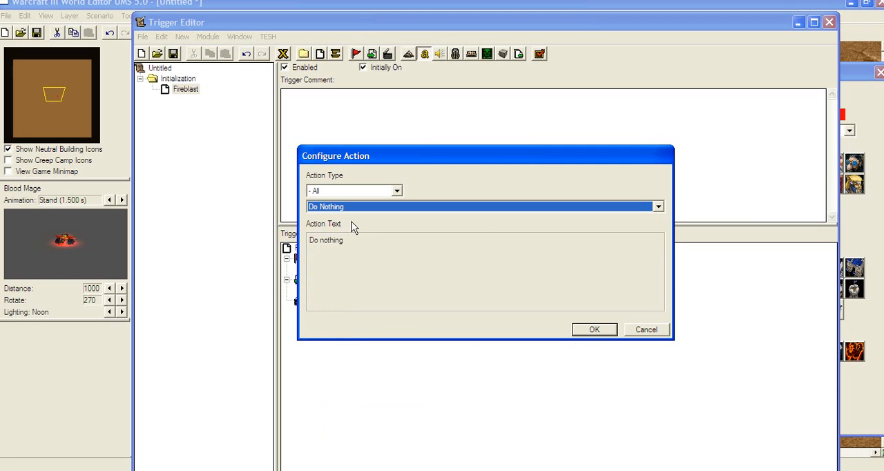
key("s")
left_click(330, 239)
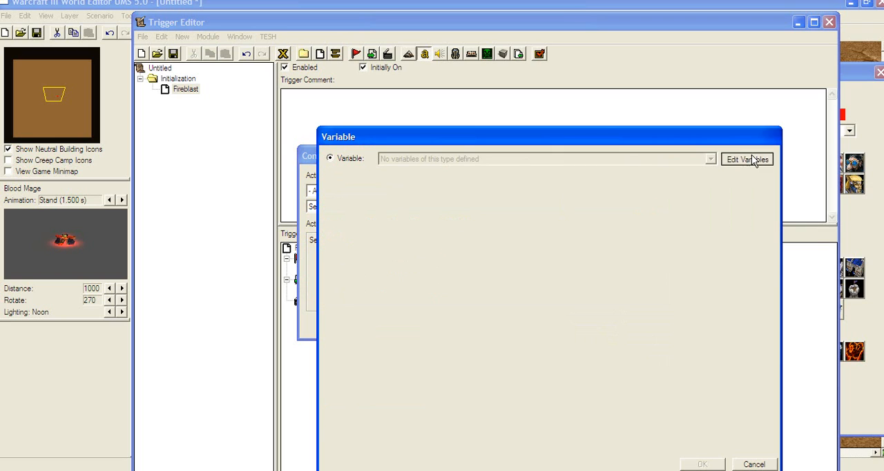
left_click(748, 159)
left_click(532, 250)
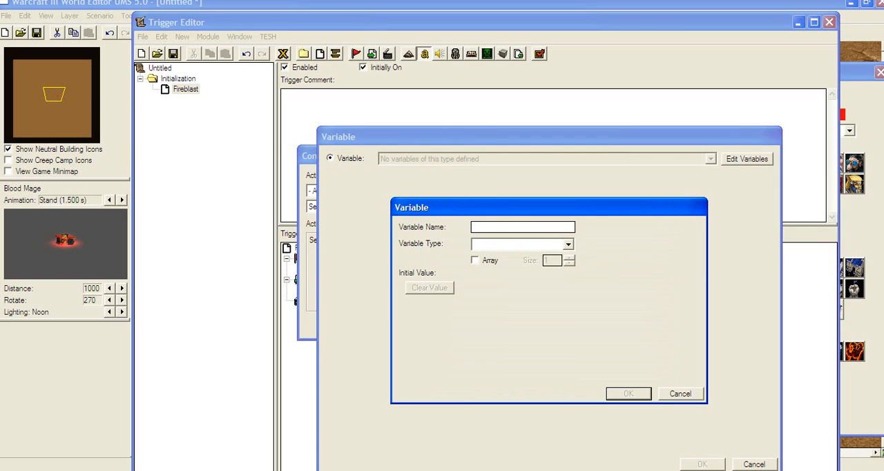
type("UnitGrou")
type("_")
key("Tab")
key("u")
key("u")
key("u")
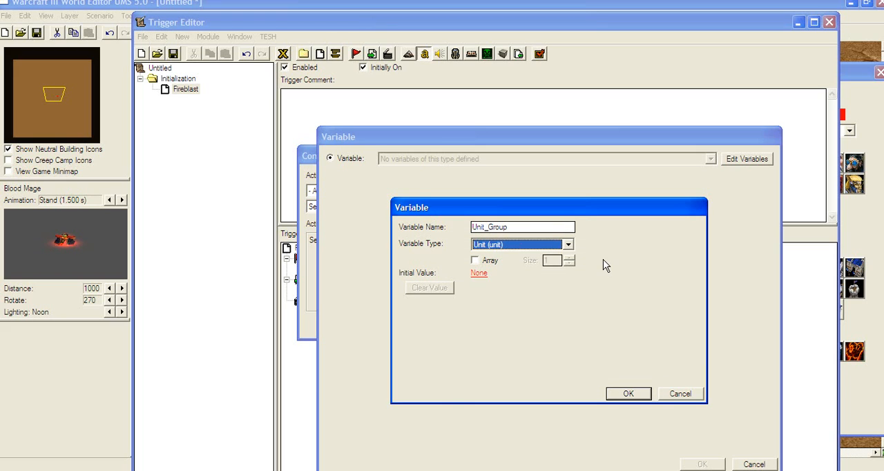
key("Return")
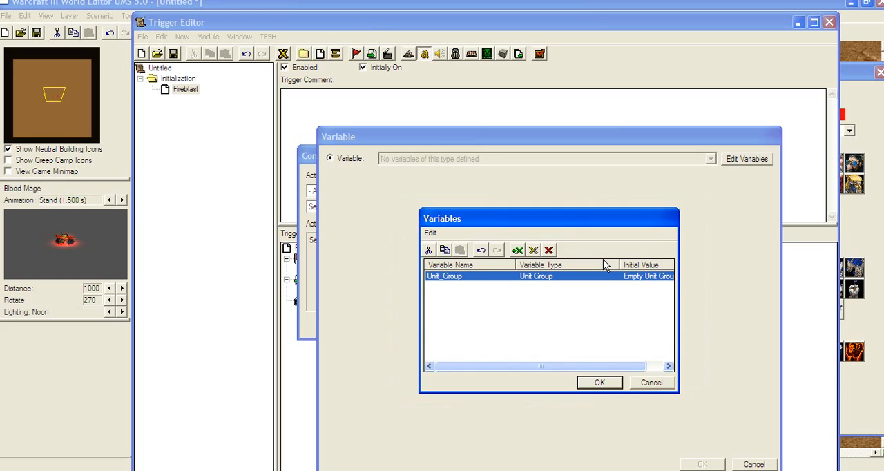
left_click(599, 382)
key("Return")
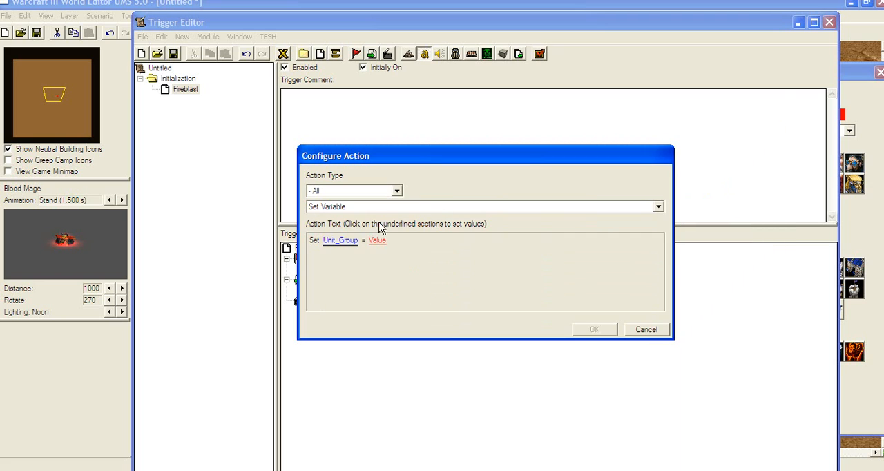
Assign Unit_Group the Units In Range function with a range of 200.
left_click(380, 244)
left_click(447, 180)
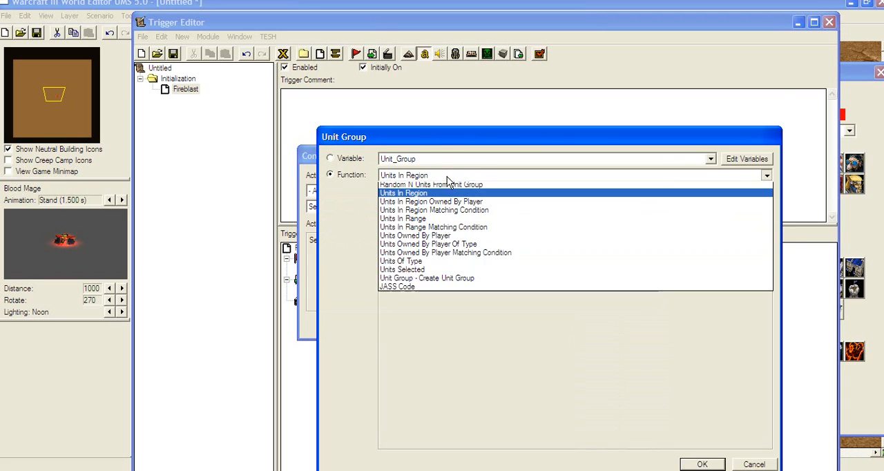
left_click(428, 244)
left_click(429, 193)
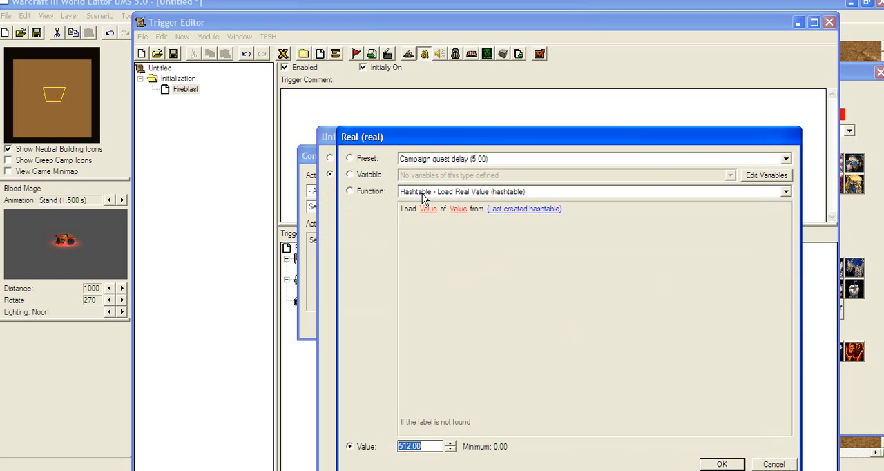
type("200")
key("Return")
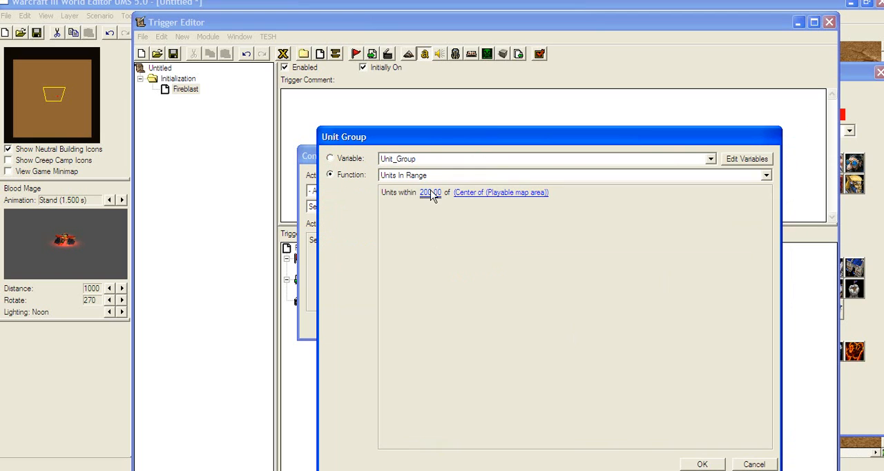
Create a point variable named Point, use it as the range's center and finish the Unit_Group action.
left_click(474, 197)
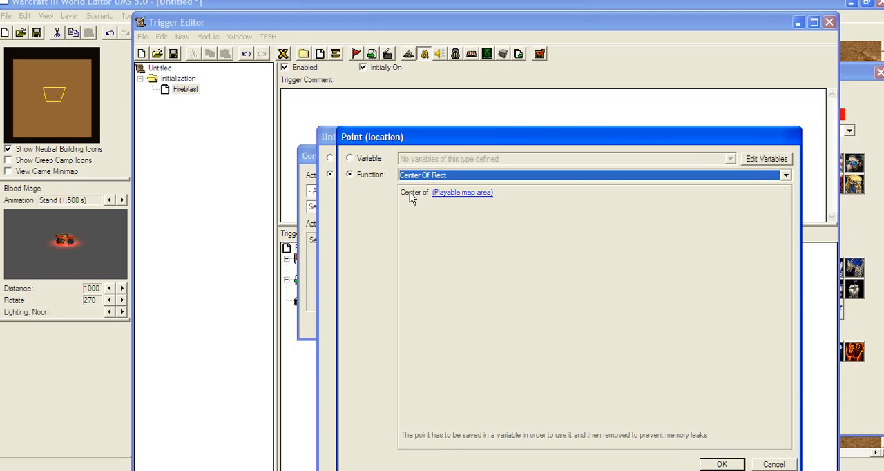
left_click(777, 163)
left_click(534, 252)
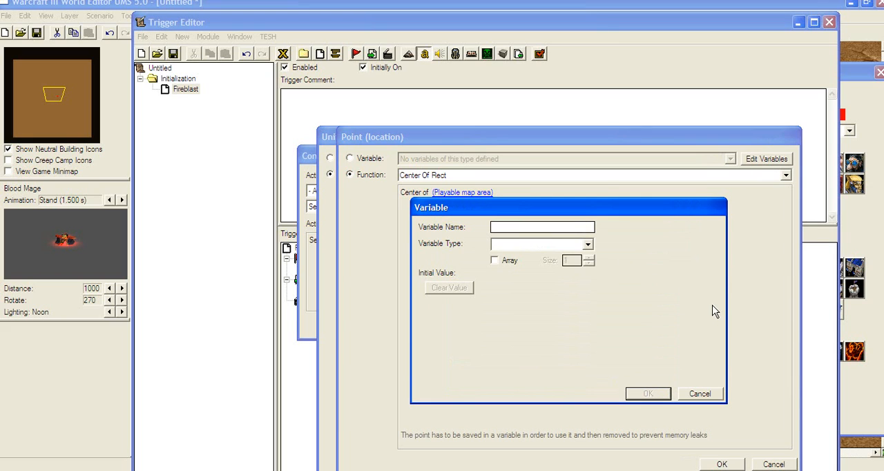
key("Tab")
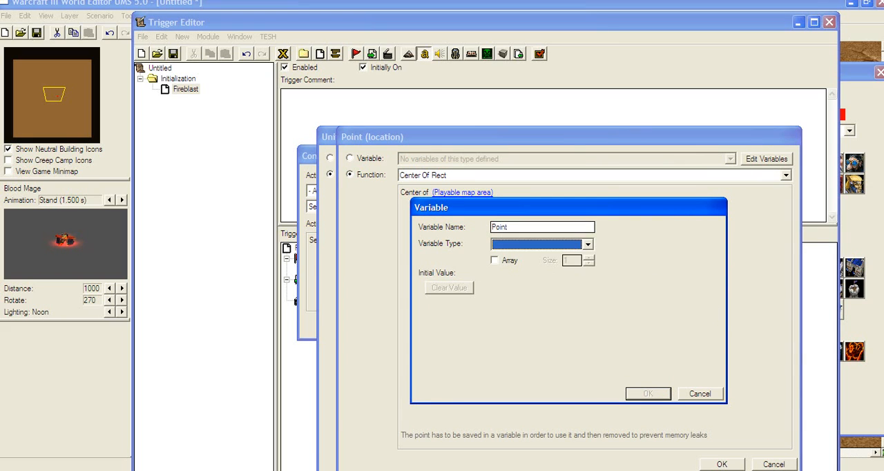
key("p")
key("p")
key("p")
key("p")
key("Return")
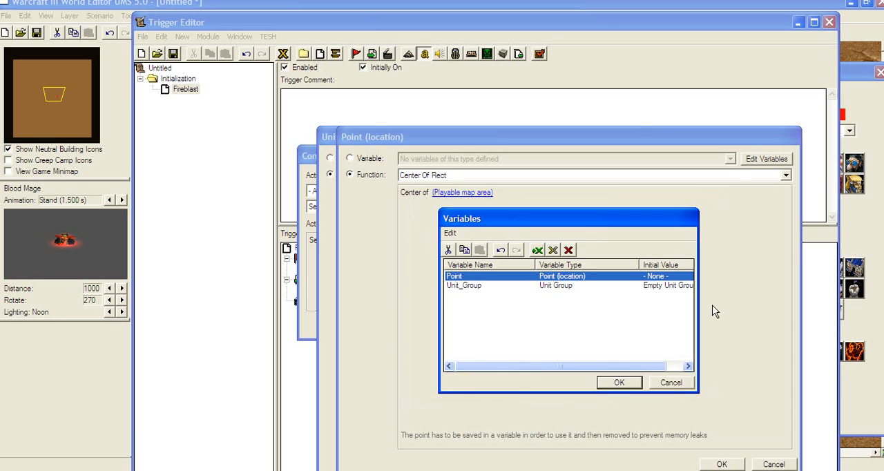
left_click(630, 385)
key("Return")
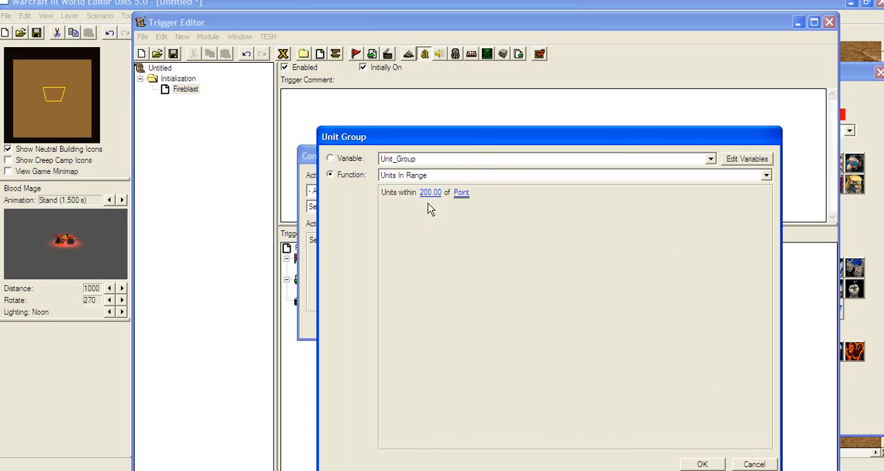
key("Return")
key("Return")
Add a Set Variable action before the Unit_Group one that sets Point to the target point of the ability being cast.
right_click(318, 302)
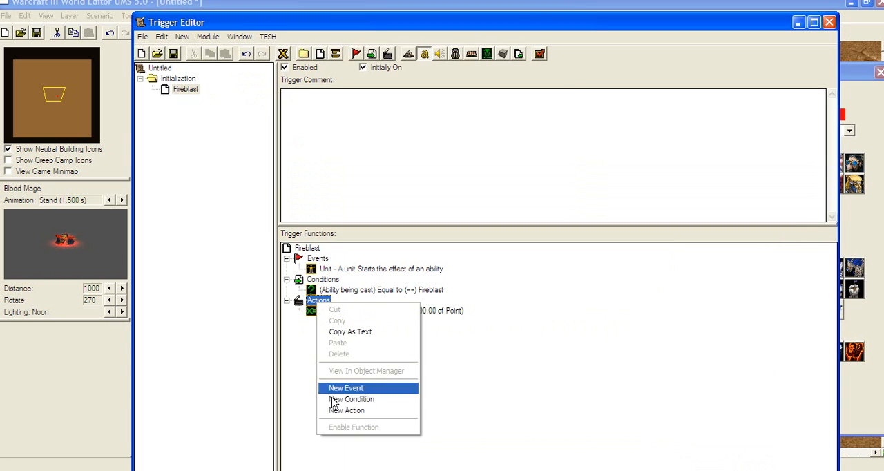
left_click(346, 410)
left_click(339, 250)
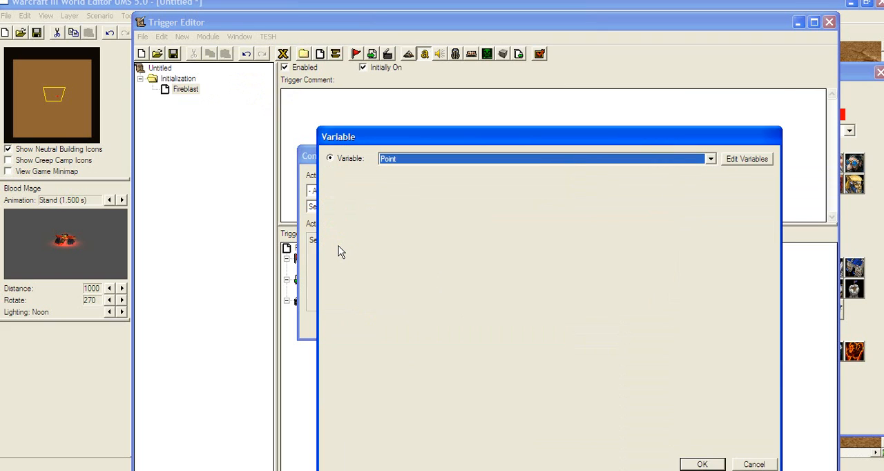
key("Return")
left_click(368, 243)
left_click(435, 175)
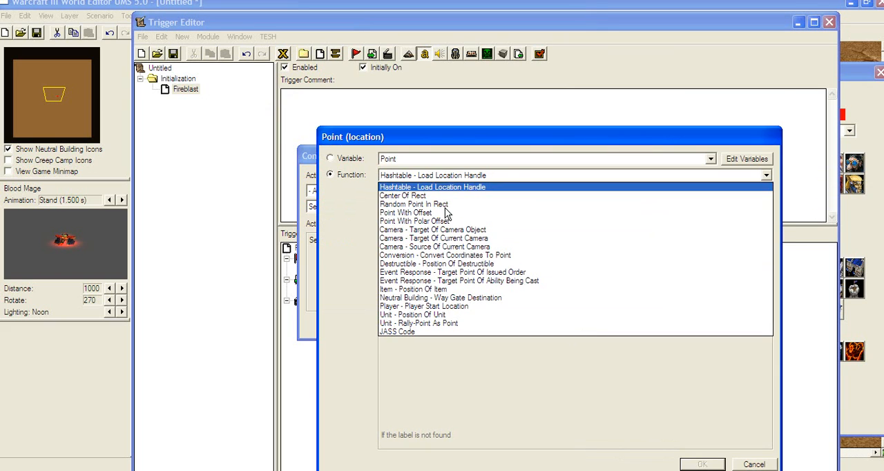
left_click(479, 281)
key("Return")
key("Return")
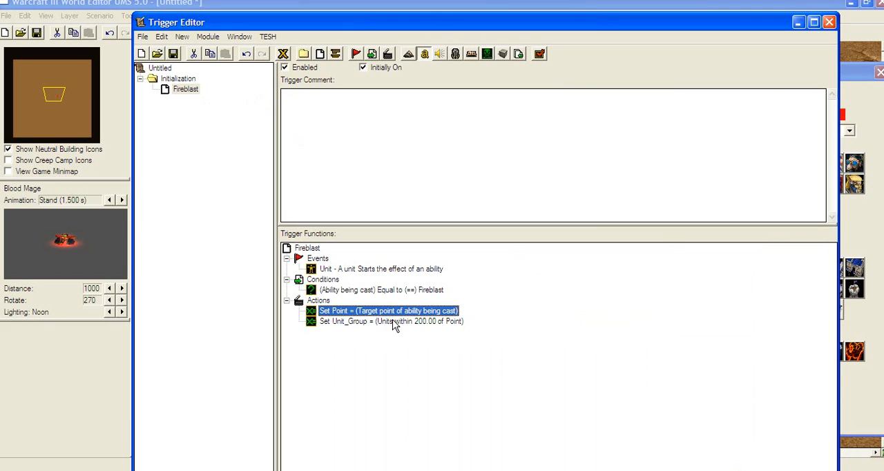
Add a Unit Group action after the variable actions that picks every unit in Unit_Group and does multiple actions.
right_click(350, 324)
left_click(440, 429)
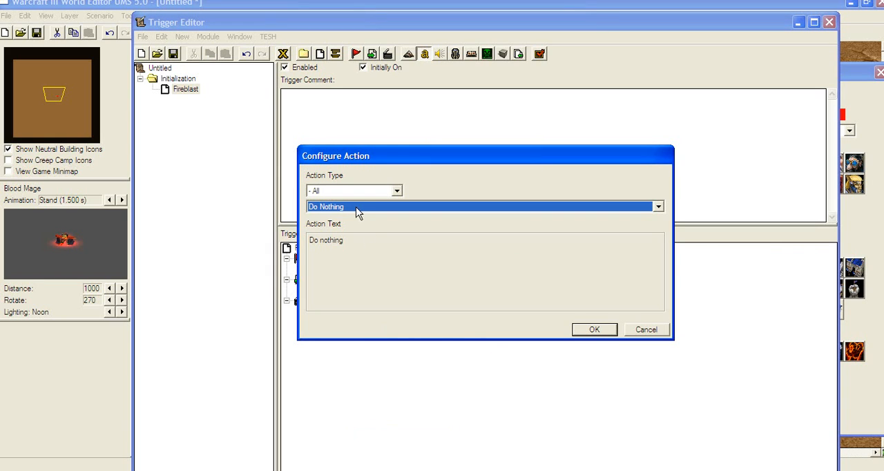
left_click(345, 190)
scroll(345, 311, "down", 3)
left_click(345, 405)
left_click(387, 246)
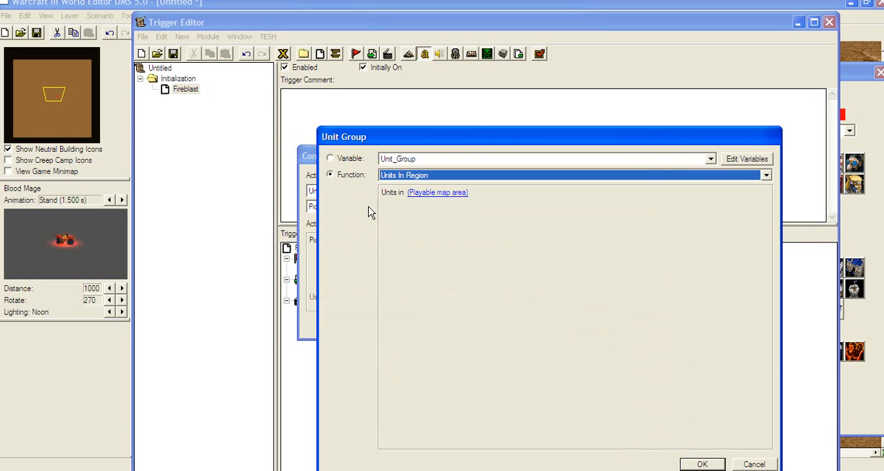
left_click(350, 159)
key("Return")
Add a multiple-functions If/Then/Else action inside the unit group's Loop - Actions.
key("Return")
right_click(372, 343)
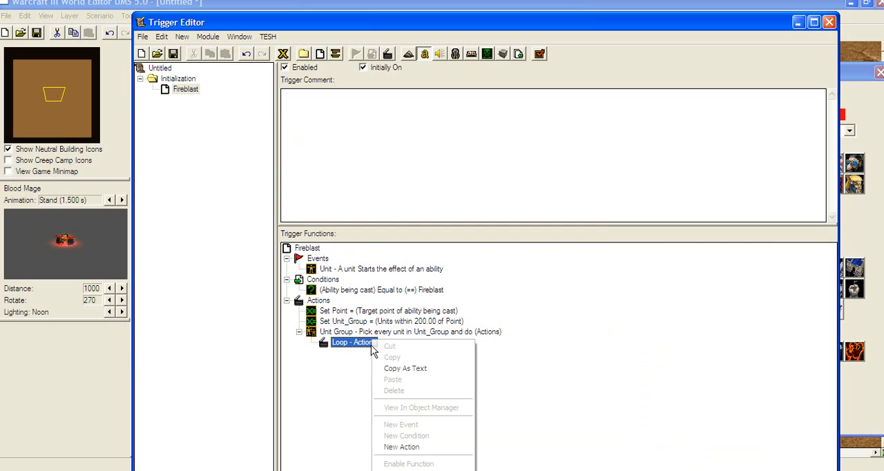
left_click(401, 447)
key("i")
key("Return")
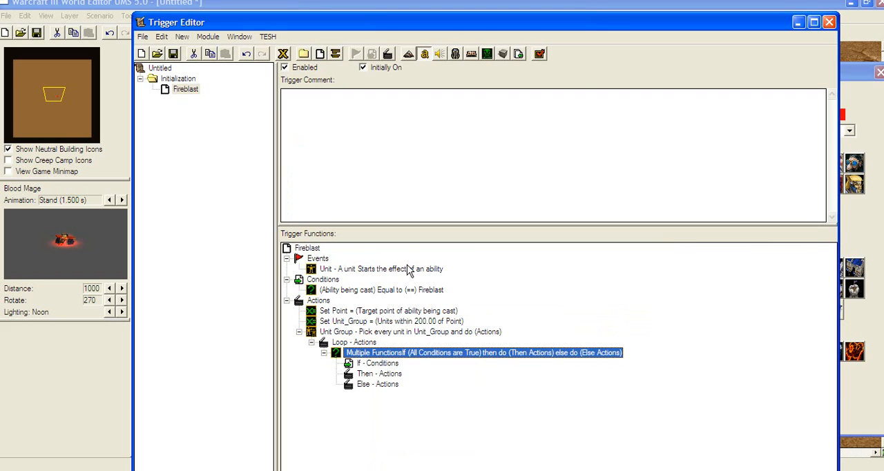
Add a Player Comparison to the If - Conditions with the owner of the picked unit as its first player.
right_click(377, 363)
left_click(401, 323)
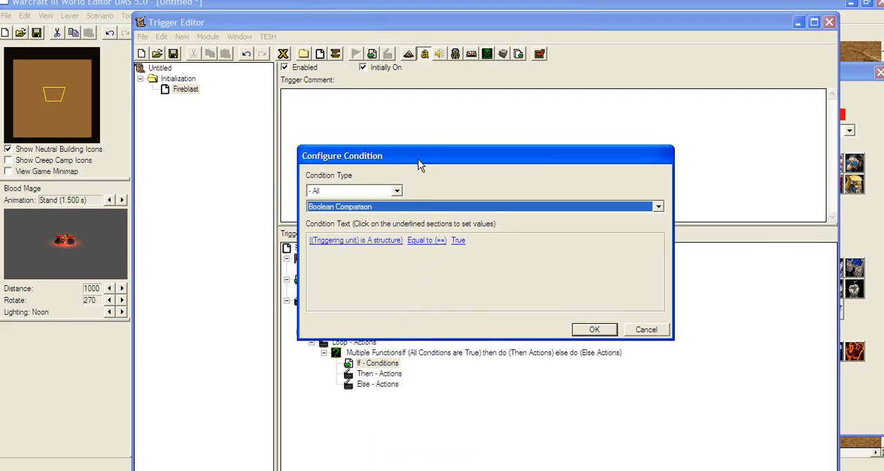
left_click_drag(420, 164, 434, 103)
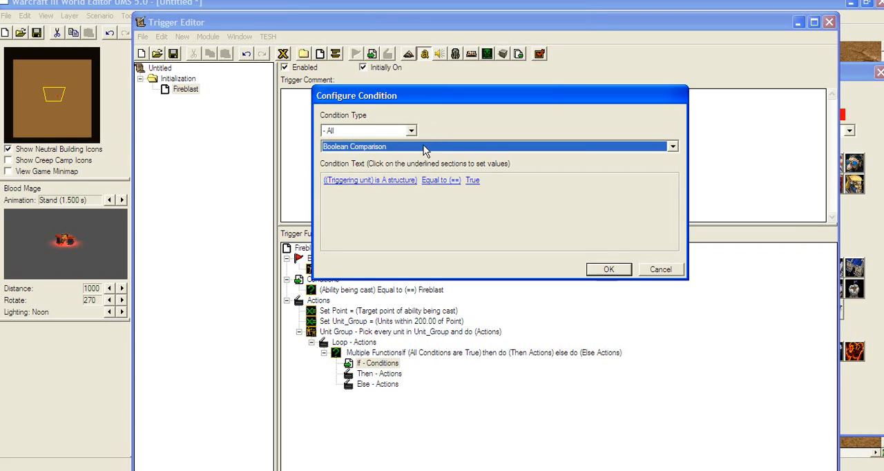
key("p")
left_click(384, 180)
left_click(446, 188)
key("p")
key("Return")
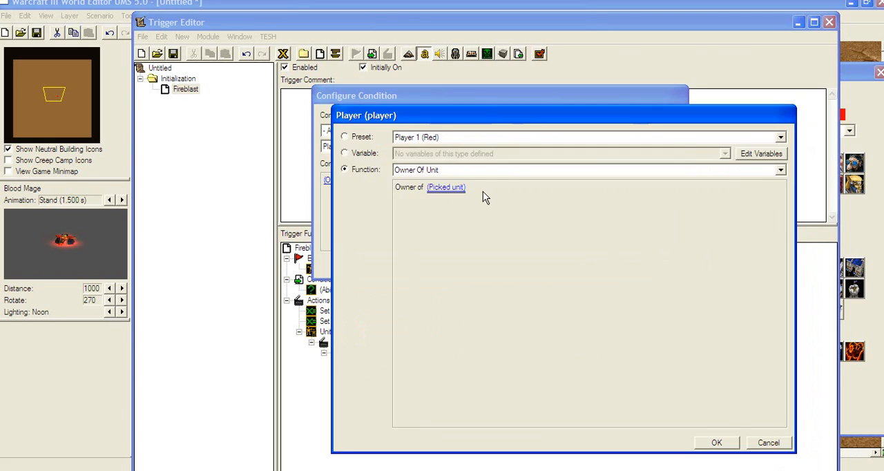
key("Return")
Compare it with the owner of the triggering unit using Equal to, and finish the condition.
left_click(422, 179)
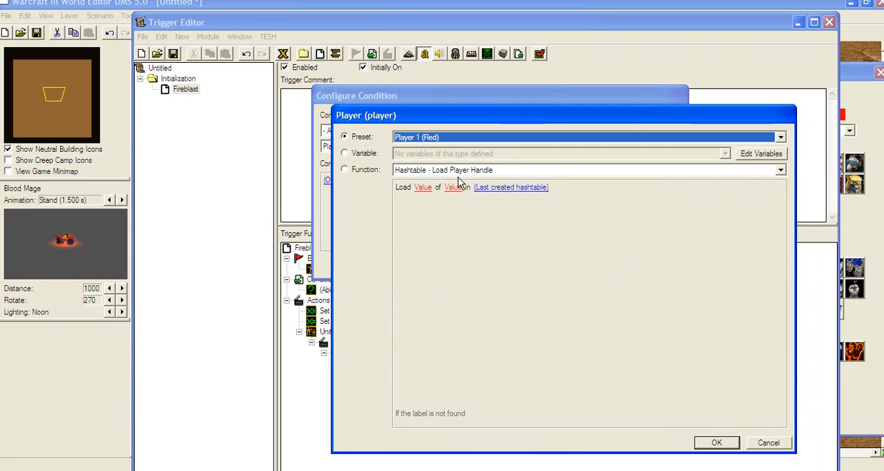
left_click(415, 172)
key("o")
key("Return")
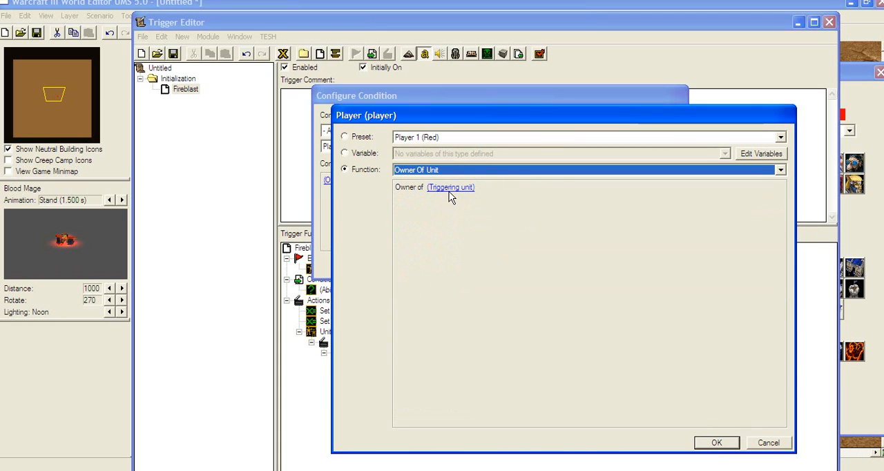
key("Return")
key("Return")
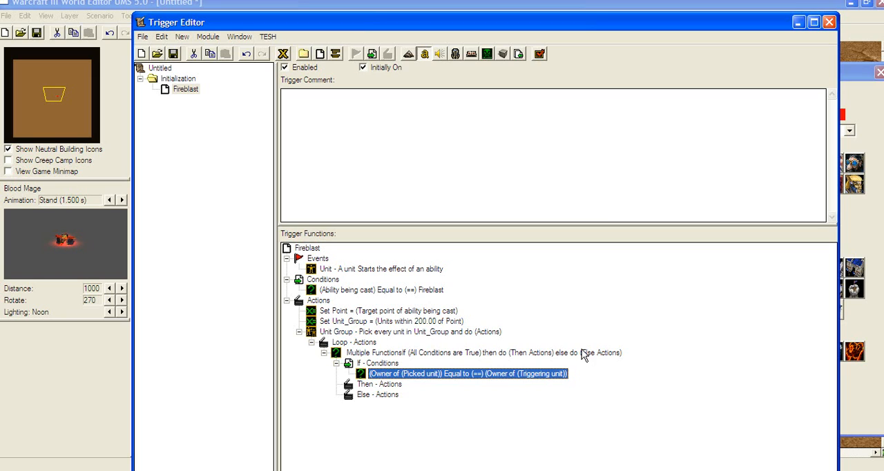
Add a Unit - Kill action for the picked unit under Then - Actions.
right_click(373, 385)
left_click(405, 361)
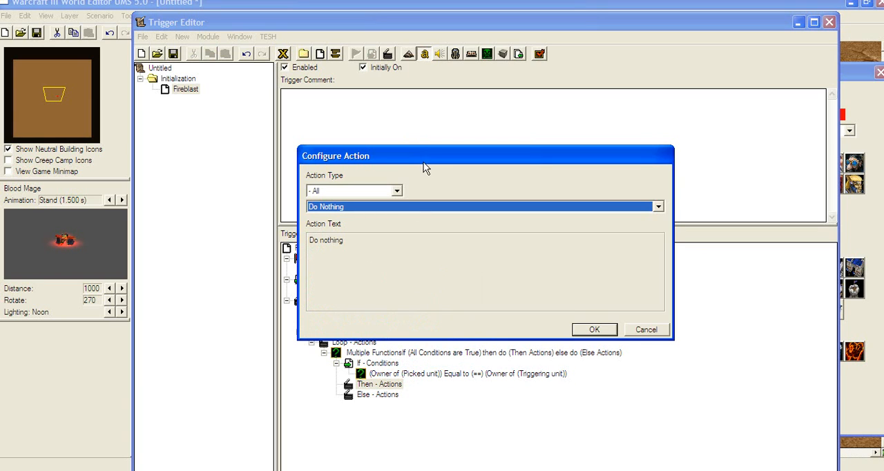
left_click_drag(424, 167, 443, 94)
key("u")
left_click(390, 131)
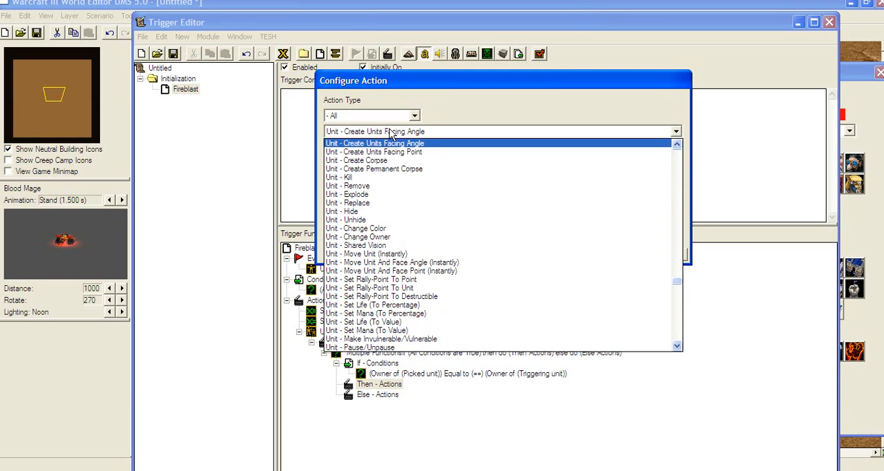
left_click(389, 177)
left_click(378, 161)
key("p")
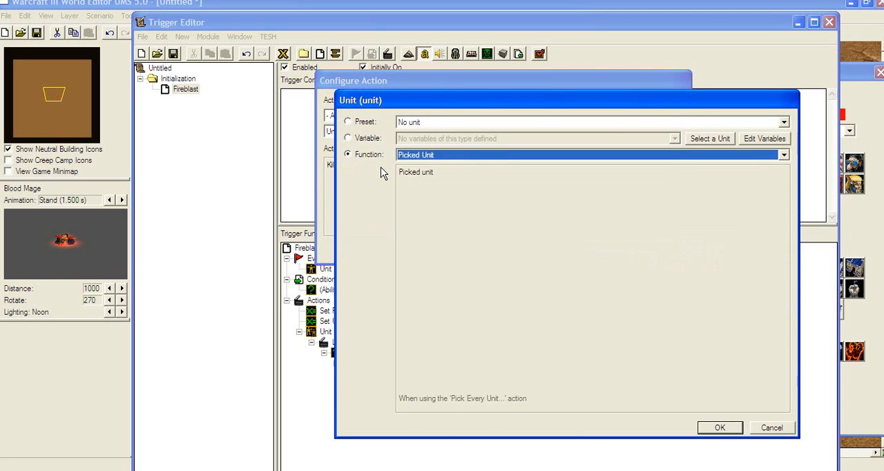
key("Return")
key("Return")
Add a Custom Script action after the unit group loop containing call DestroyGroup (udg_Unit_Group).
left_click(322, 342)
right_click(318, 337)
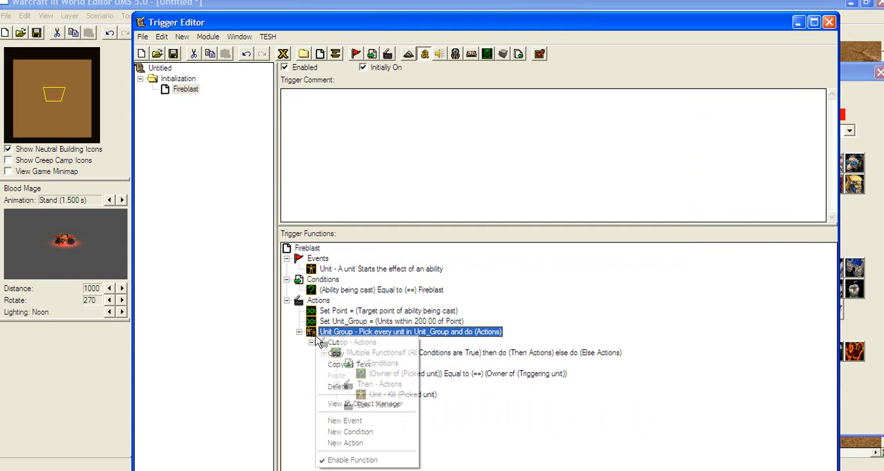
left_click(345, 442)
key("c")
key("u")
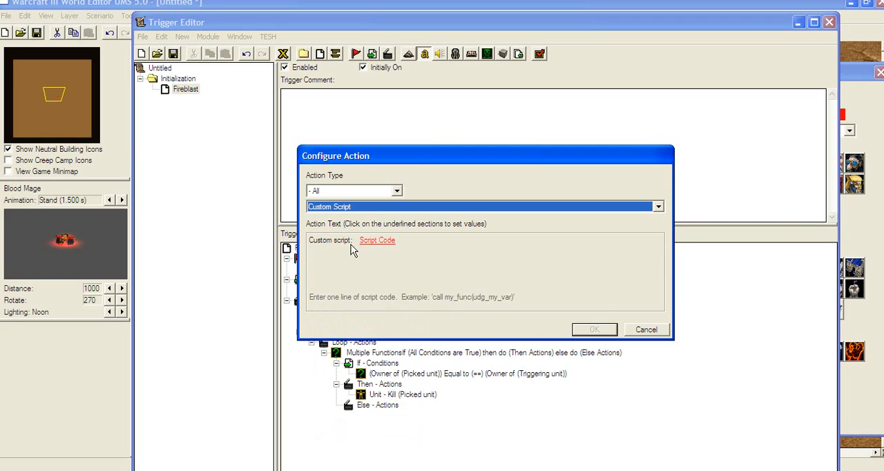
left_click(376, 240)
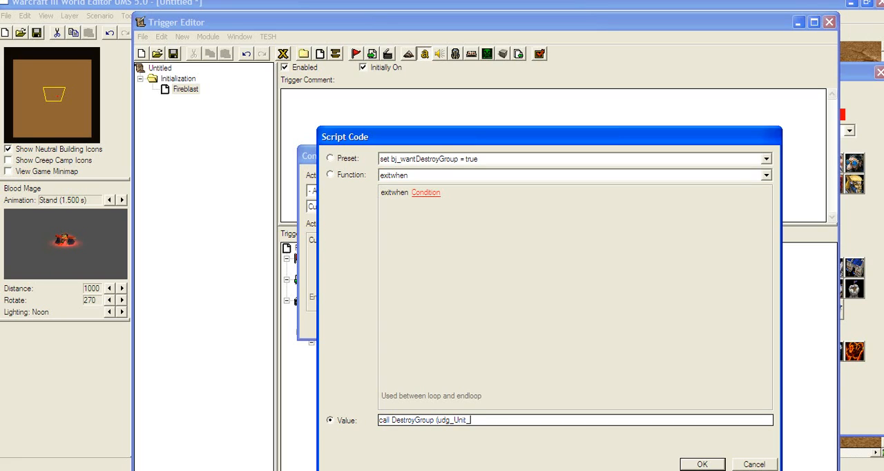
key("Return")
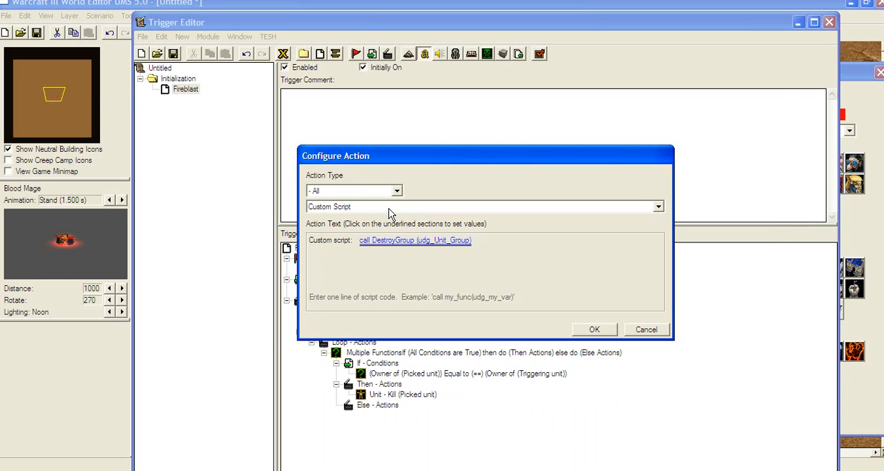
key("Return")
Duplicate the custom script action and change the copy's code to call RemoveLocation (udg_Point).
key("ctrl+c")
key("ctrl+v")
key("Return")
key("Tab")
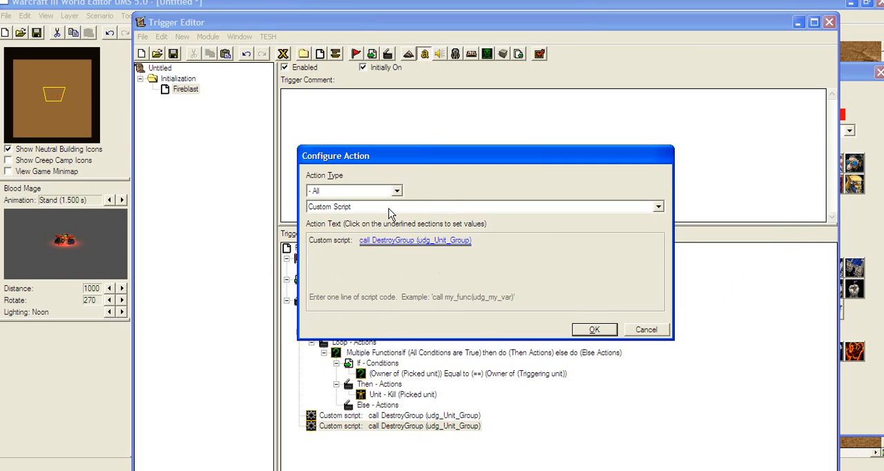
key("space")
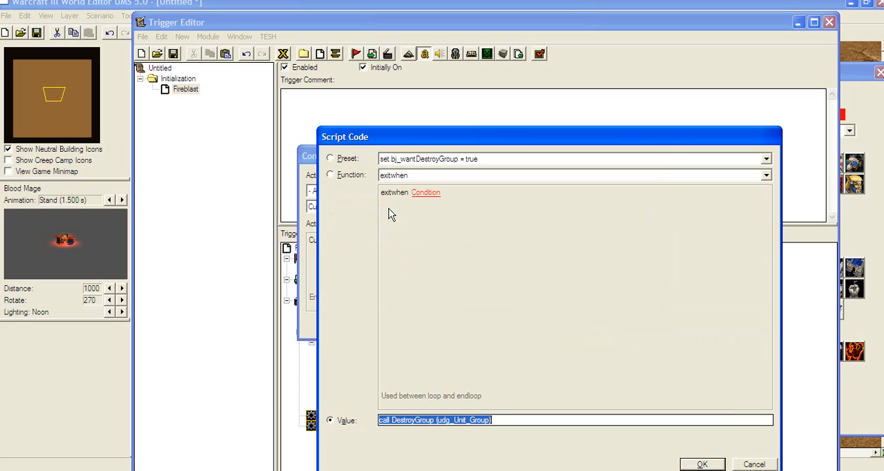
type("ce")
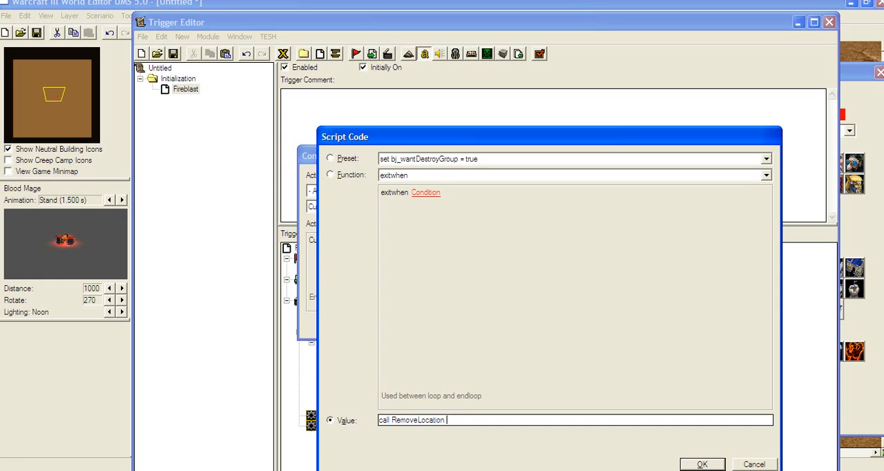
type("ud")
key("Return")
key("Return")
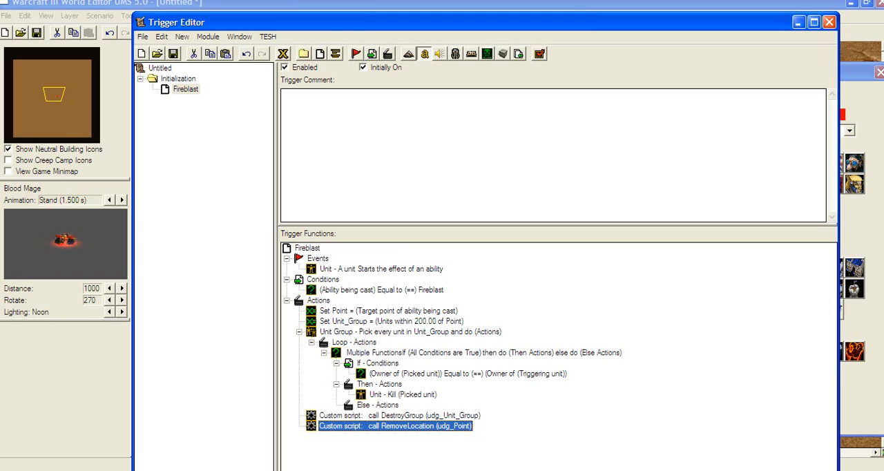
Change the Unit - Kill action to Unit - Damage Target, with the triggering unit as the damage source.
double_click(415, 395)
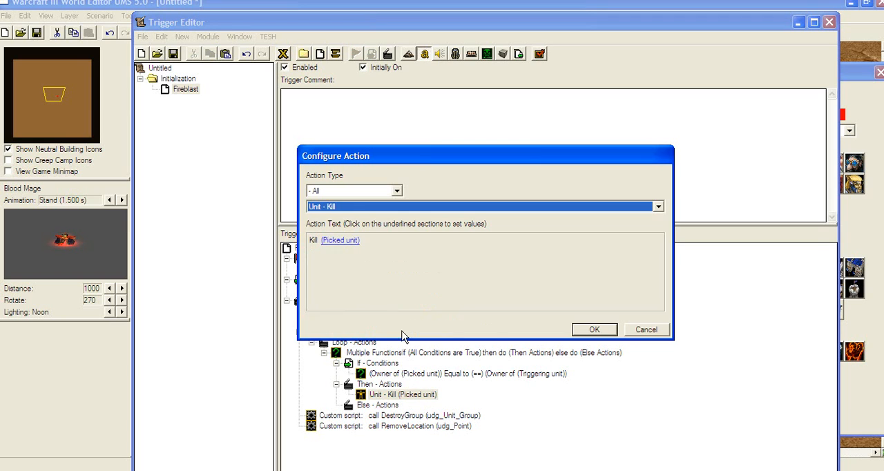
left_click(379, 205)
scroll(379, 205, "down", 9)
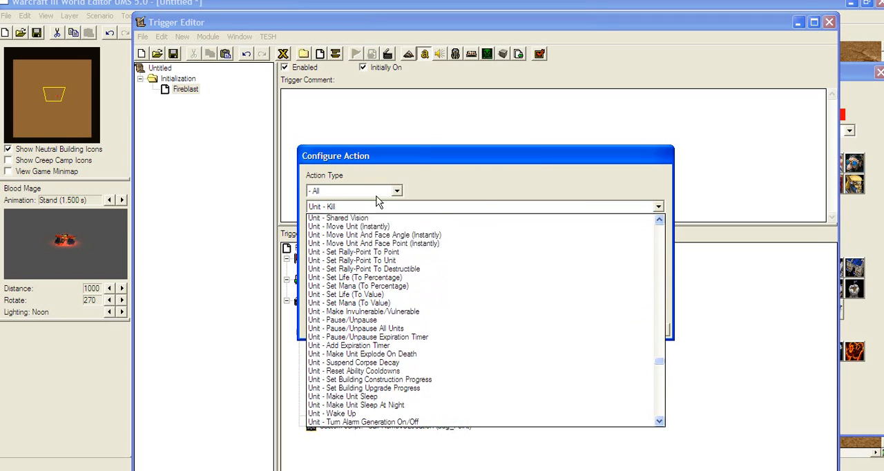
scroll(375, 375, "down", 7)
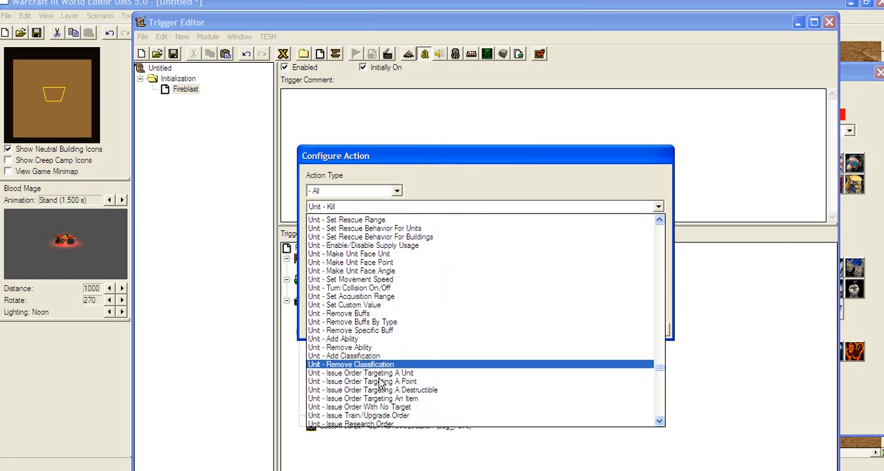
left_click(370, 363)
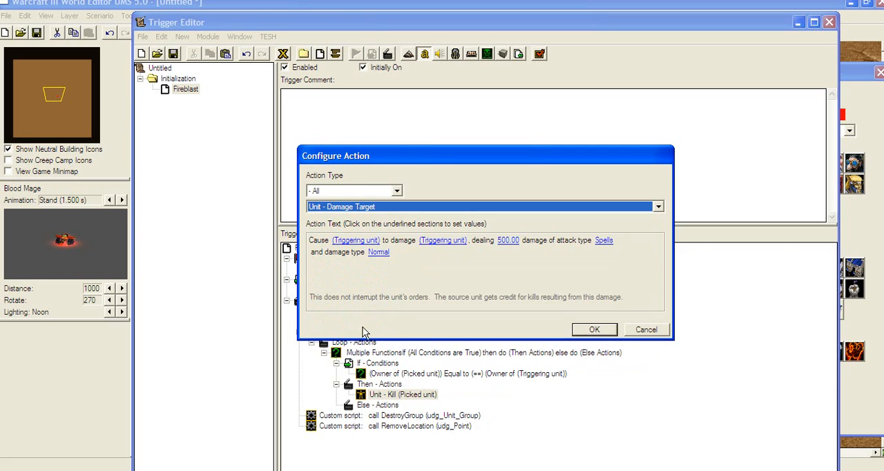
left_click(365, 243)
key("Return")
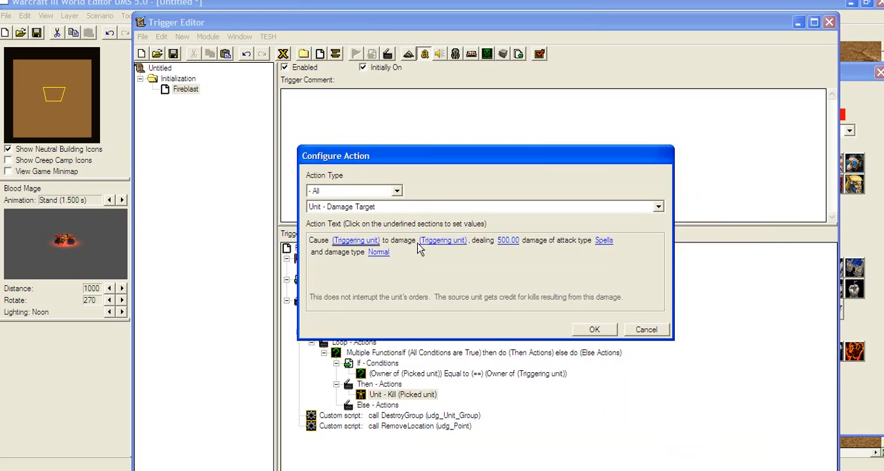
Make the picked unit the damage target and set the damage to 250.
left_click(428, 243)
key("p")
key("Return")
left_click(500, 241)
type("25")
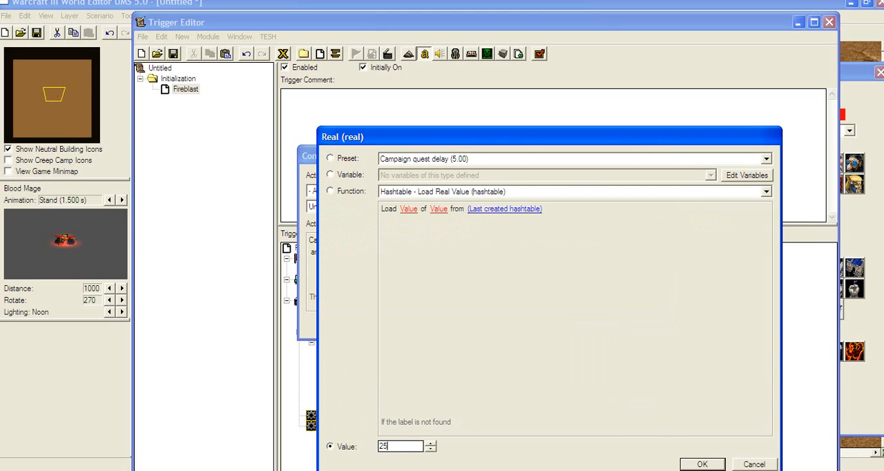
key("Return")
Set the attack type to Magic and the damage type to Fire, and finish the damage action.
left_click(576, 316)
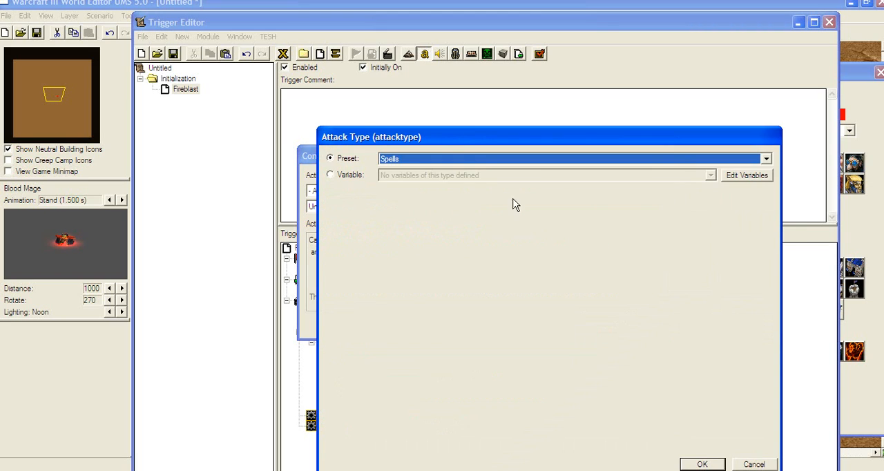
left_click(484, 159)
left_click(480, 172)
key("Return")
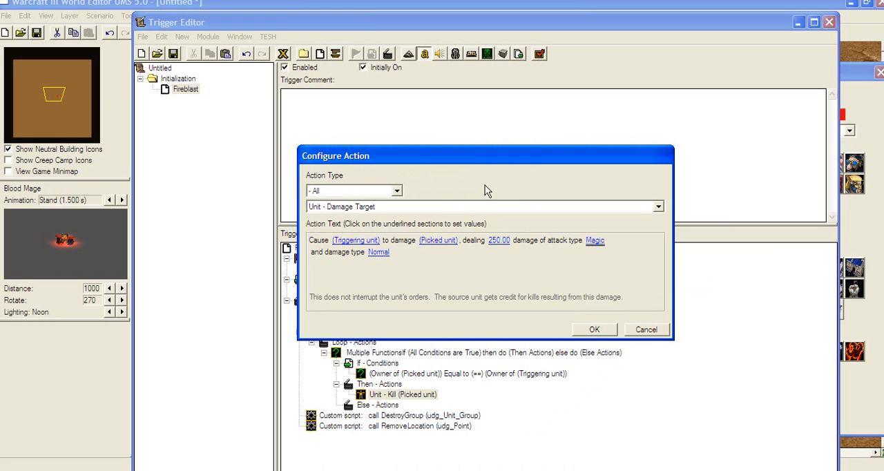
left_click(387, 252)
key("f")
key("Return")
key("Return")
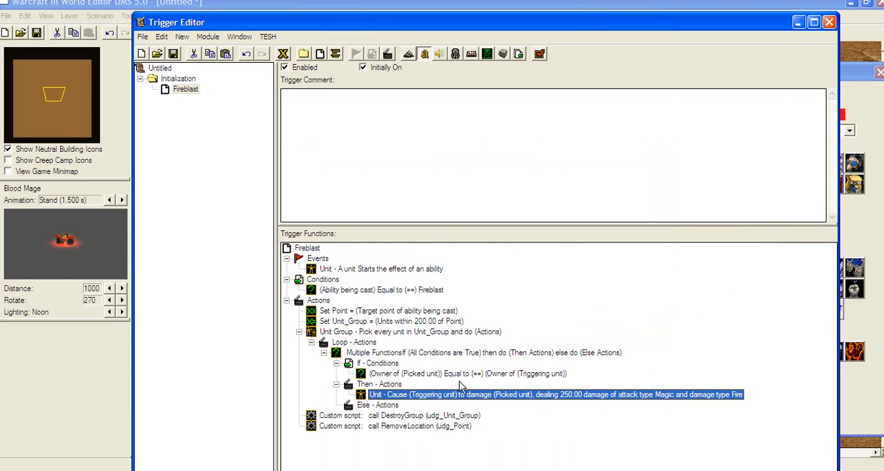
Check the custom Fireblast ability in the Object Editor.
key("F6")
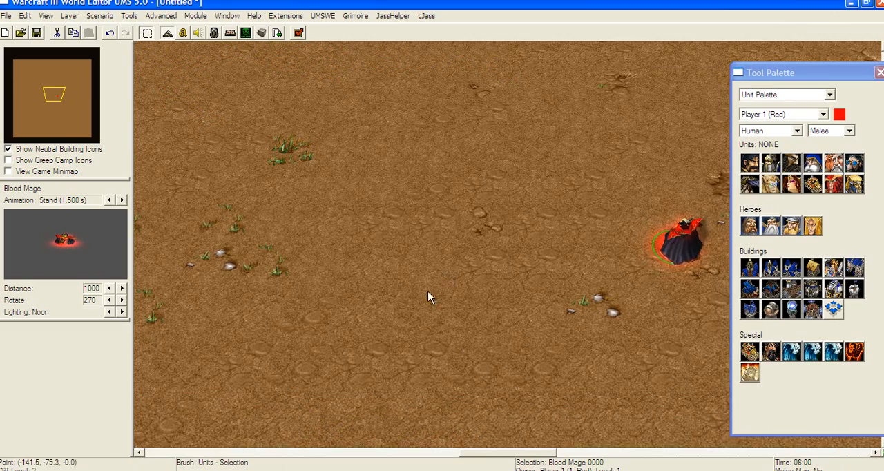
key("Up")
key("Down")
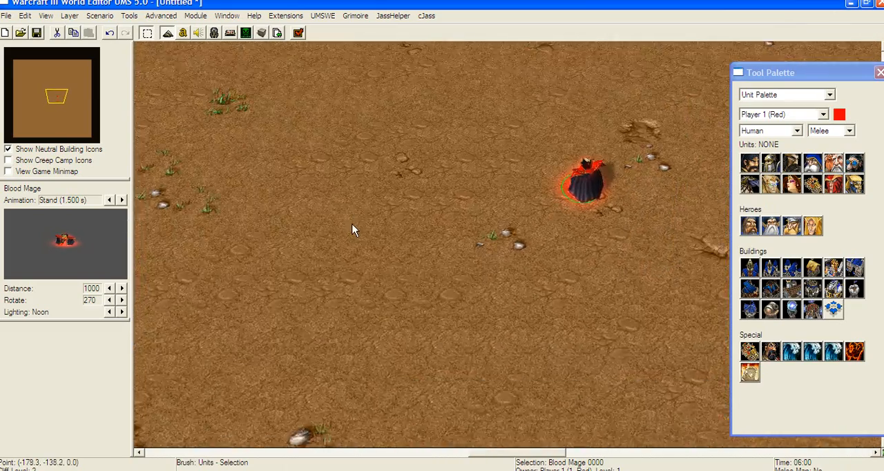